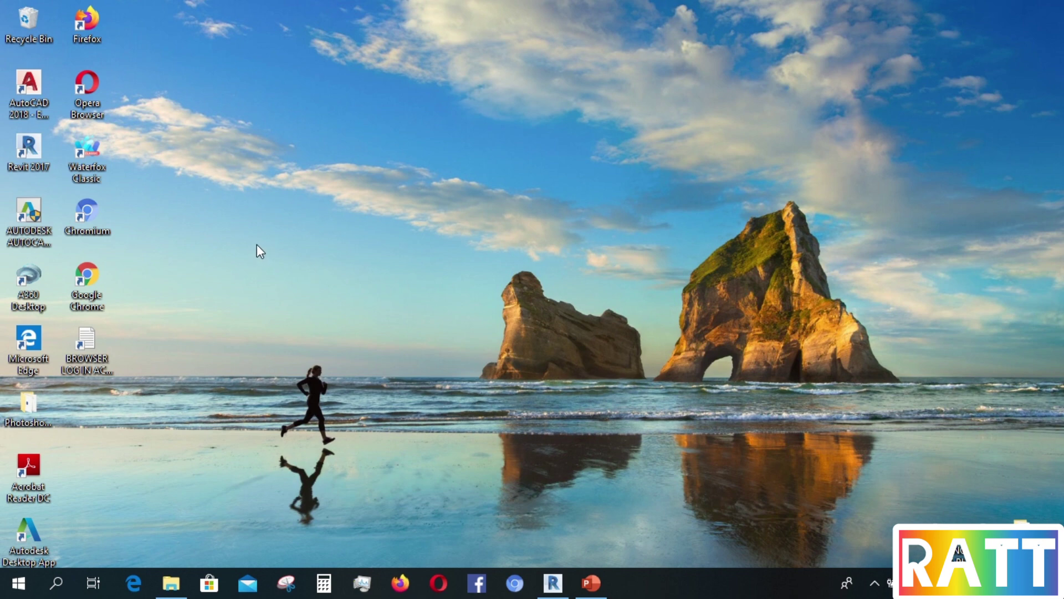
# Launch Revit 2017 from its desktop shortcut's context menu
pyautogui.rightClick(33, 142)
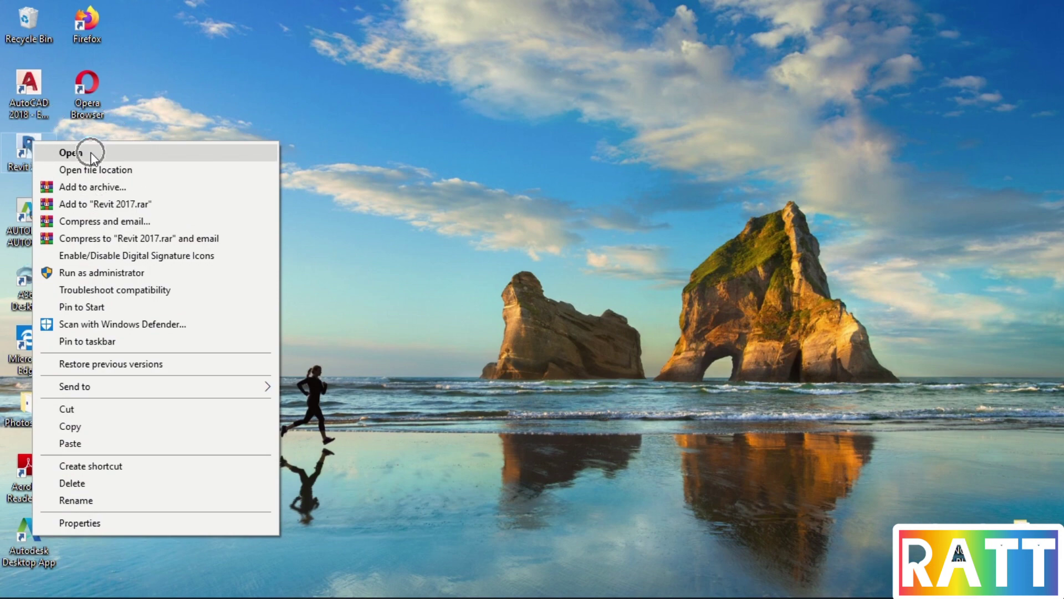
pyautogui.click(384, 231)
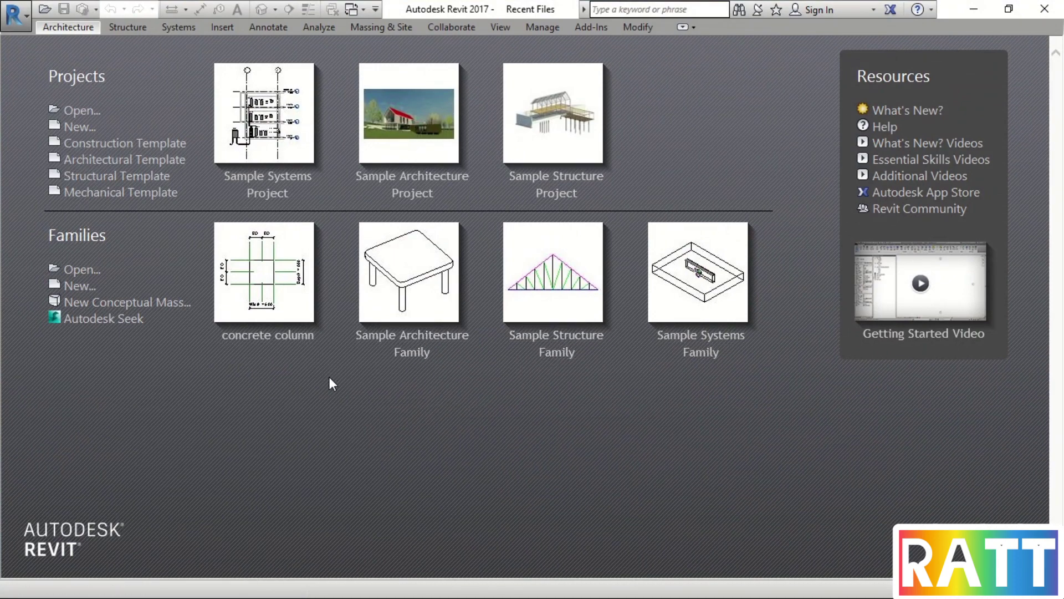
pyautogui.click(16, 13)
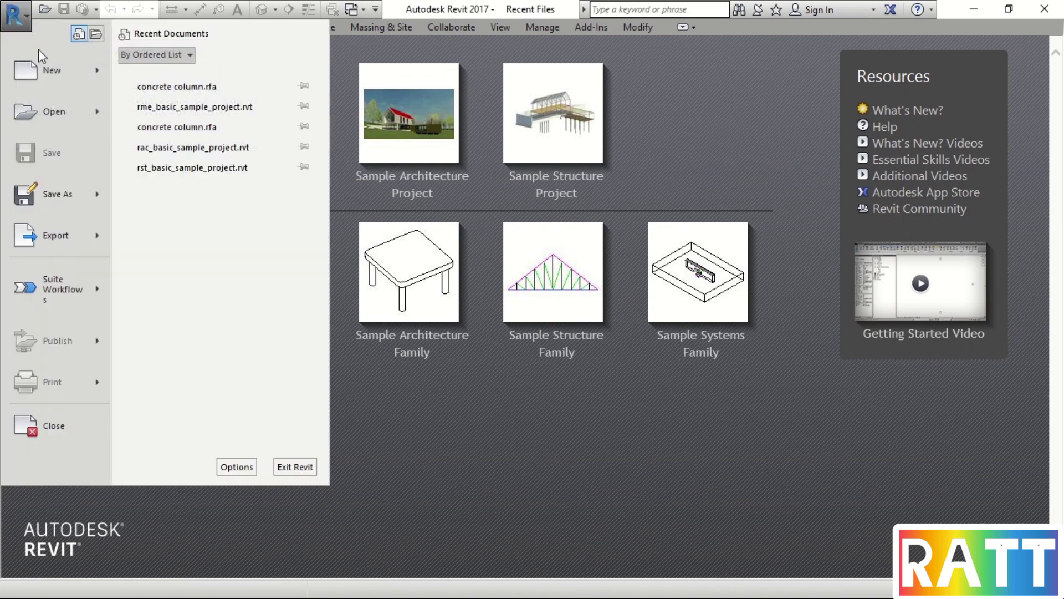
pyautogui.click(55, 108)
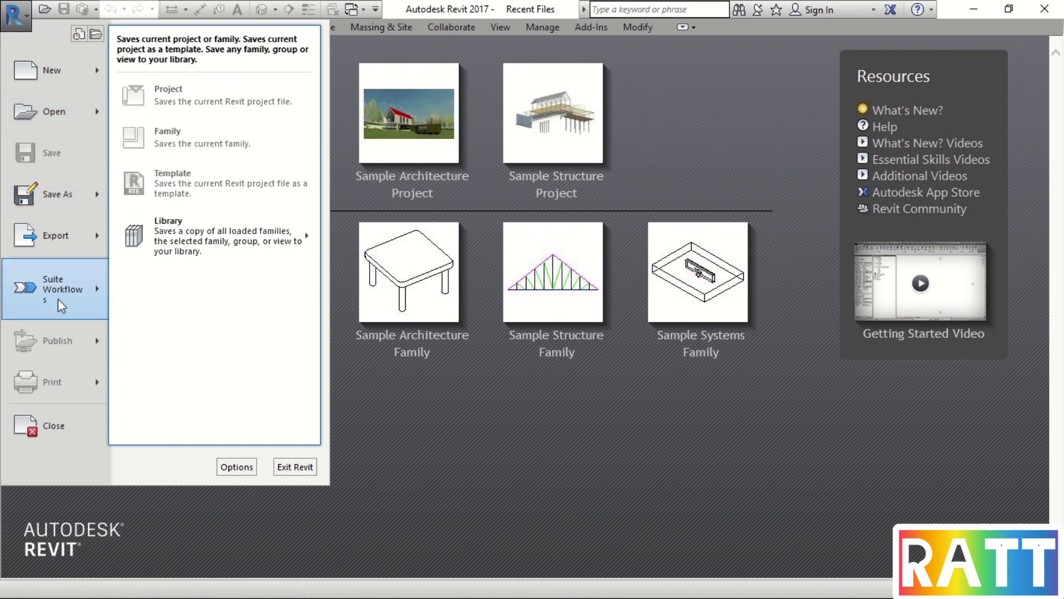
pyautogui.press('Escape')
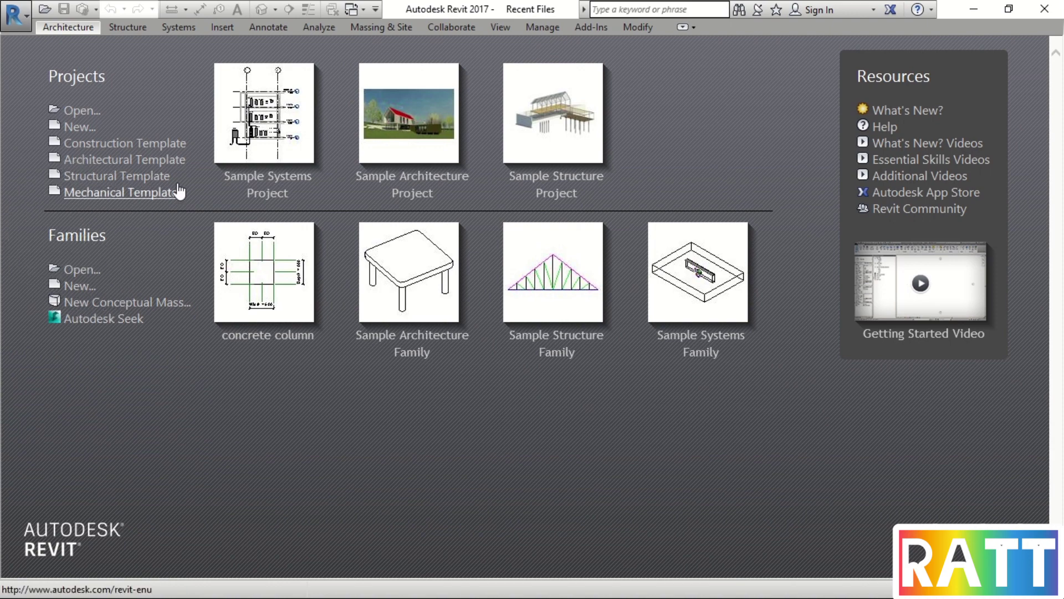
pyautogui.click(89, 131)
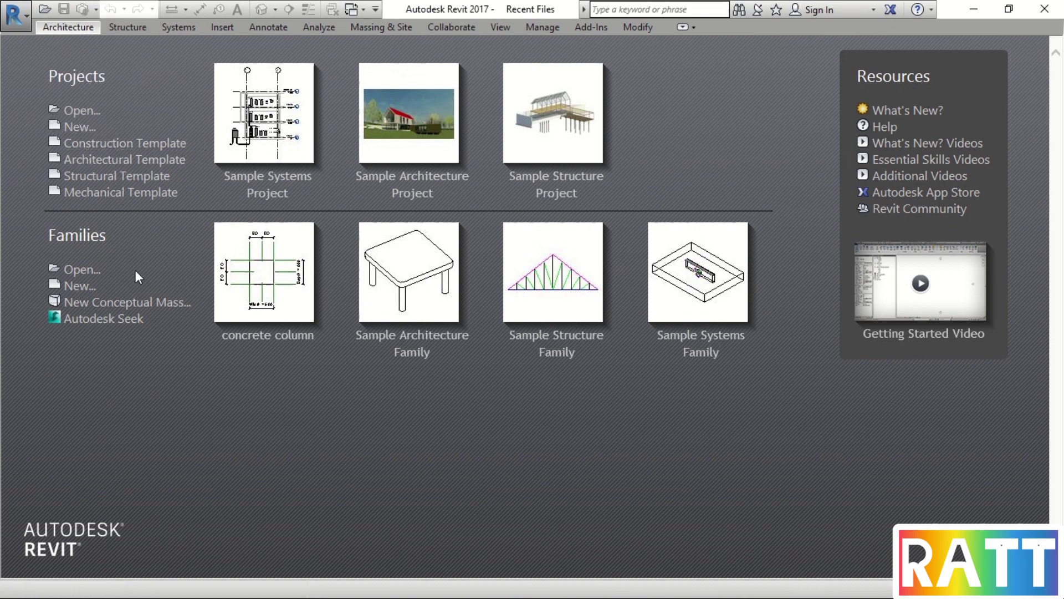
pyautogui.click(94, 232)
# Create a new project based on the Construction Template
pyautogui.click(82, 131)
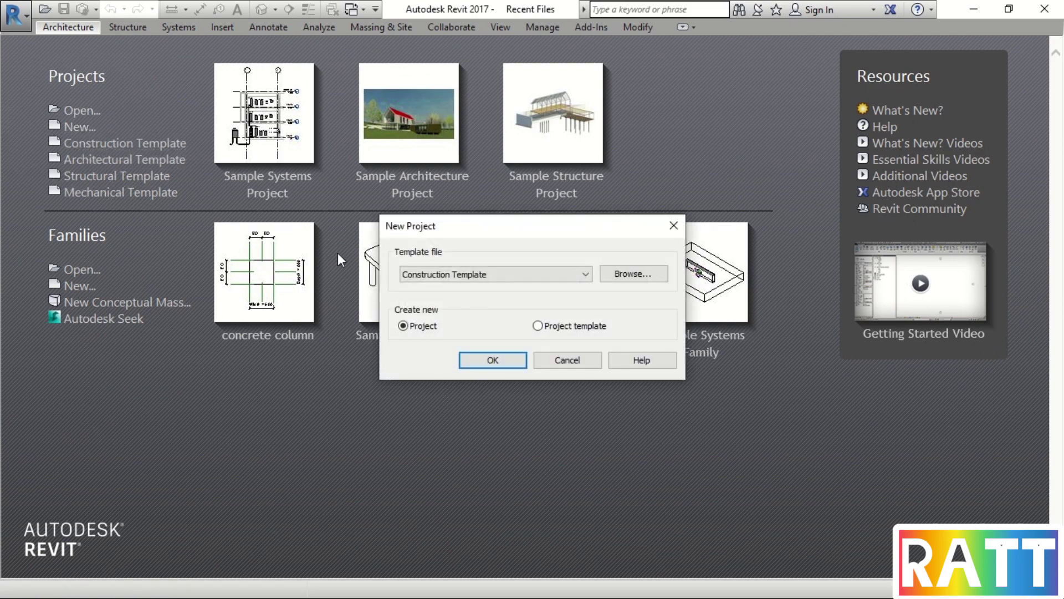
pyautogui.click(435, 279)
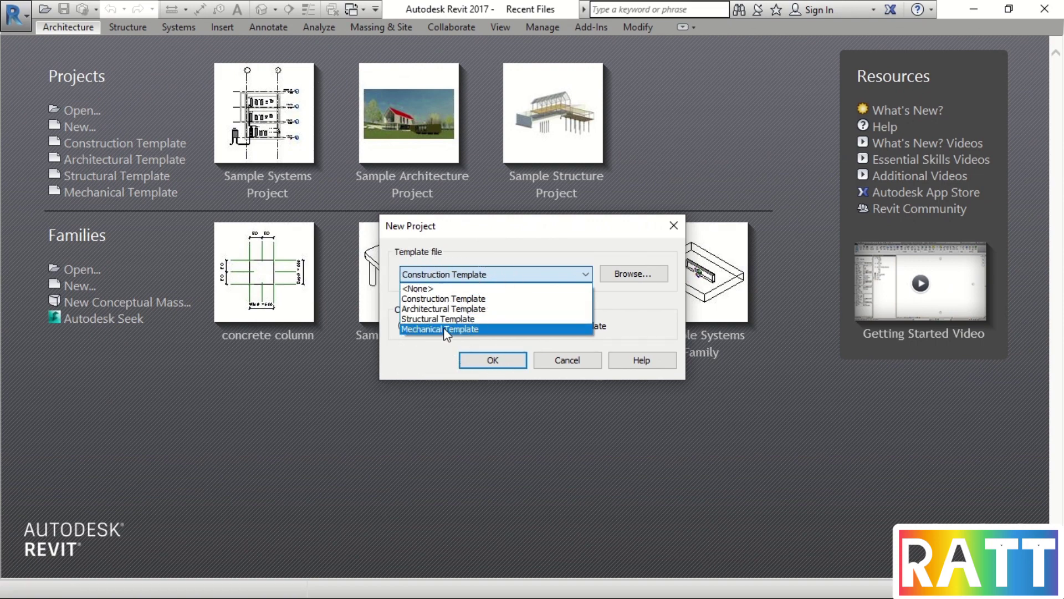
pyautogui.click(455, 300)
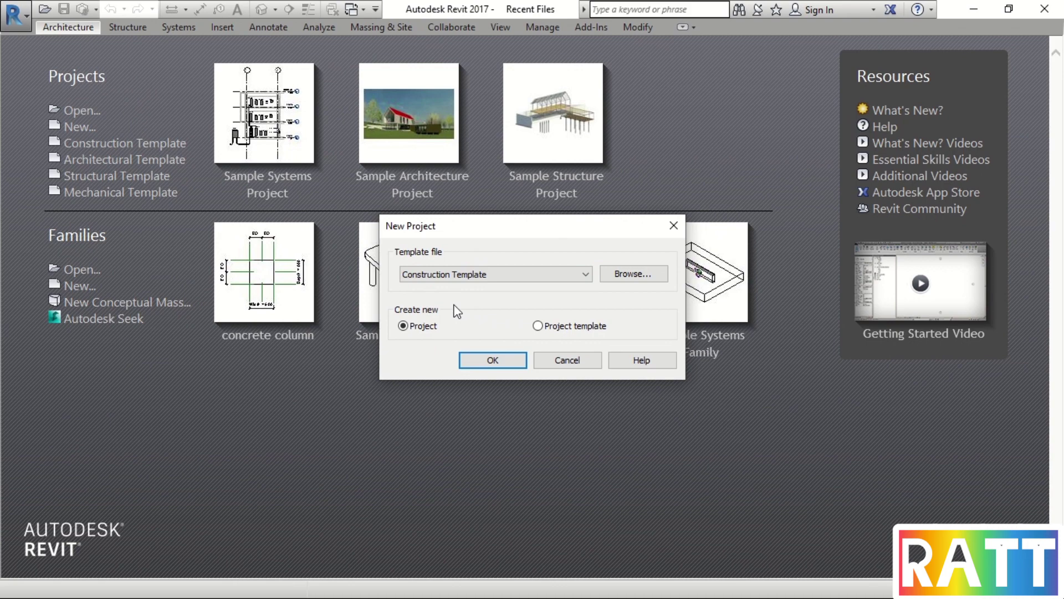
pyautogui.click(491, 361)
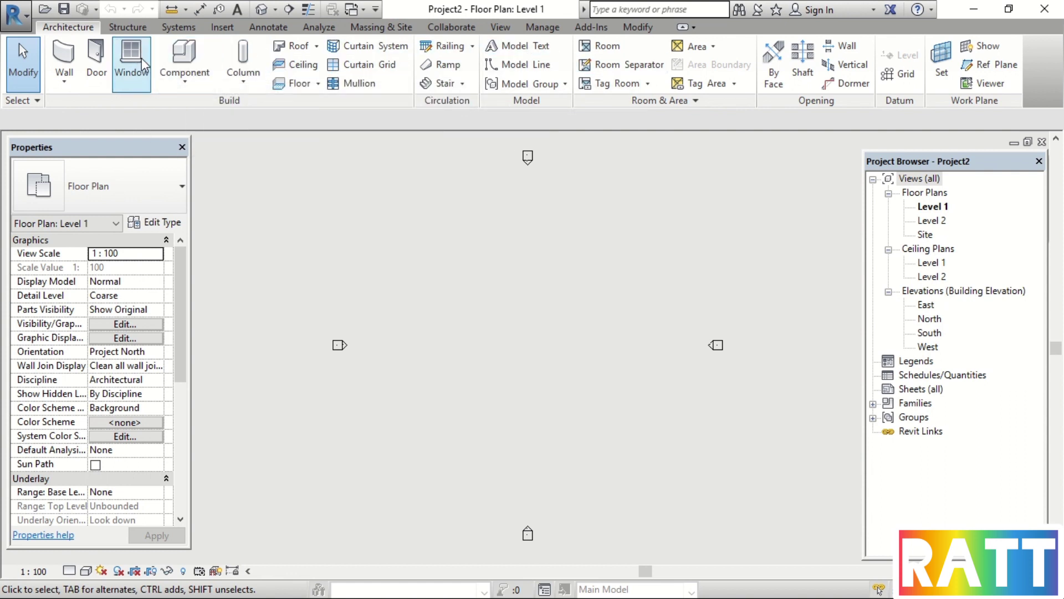
# Browse the Structure, Systems, Insert, Annotate, Analyze, Massing & Site, Collaborate, View, Manage and Modify tabs
pyautogui.click(129, 28)
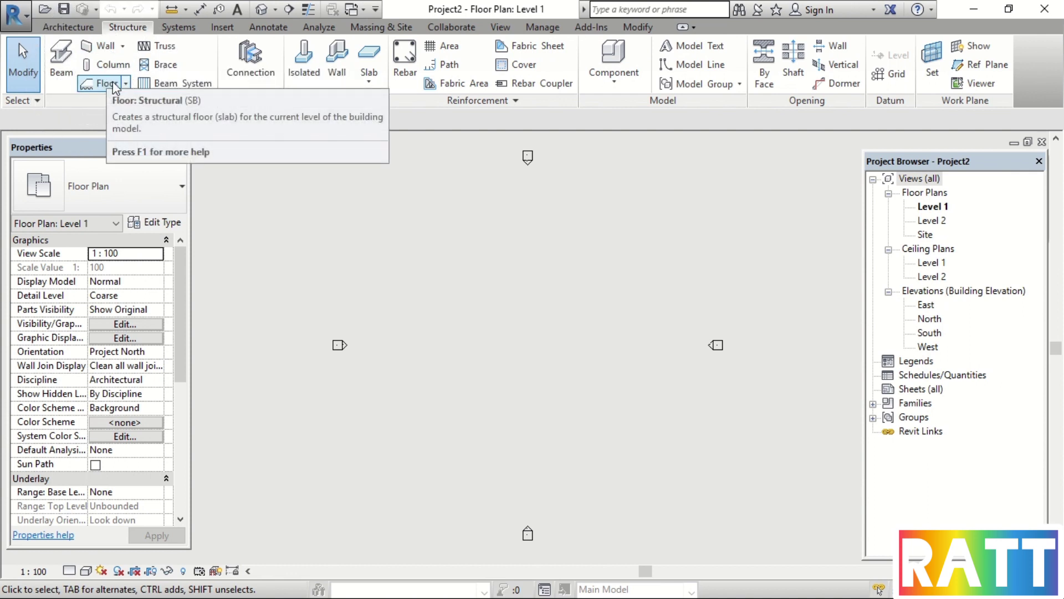
pyautogui.click(186, 31)
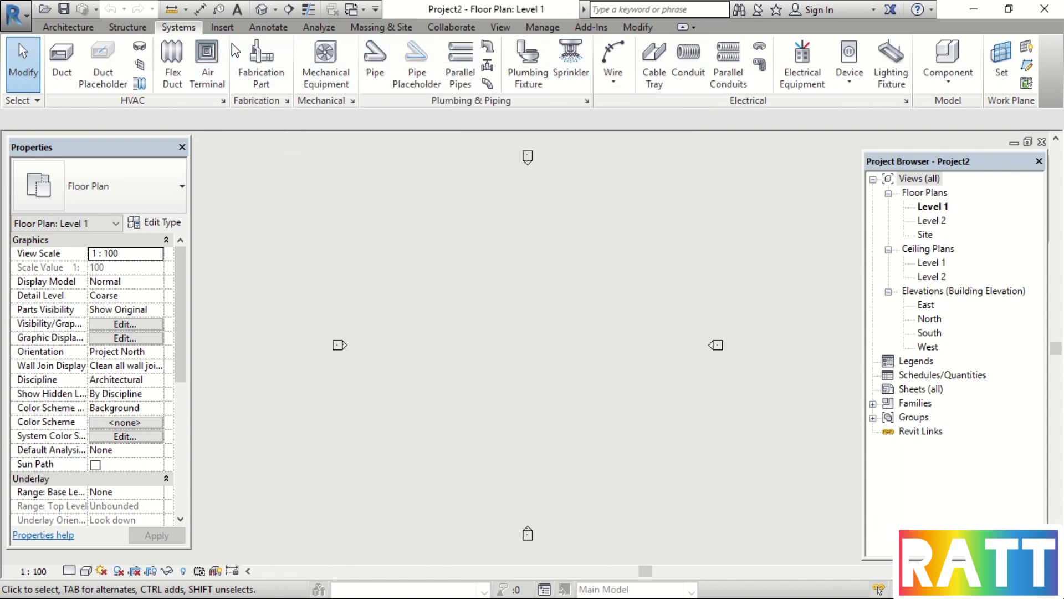
pyautogui.click(225, 29)
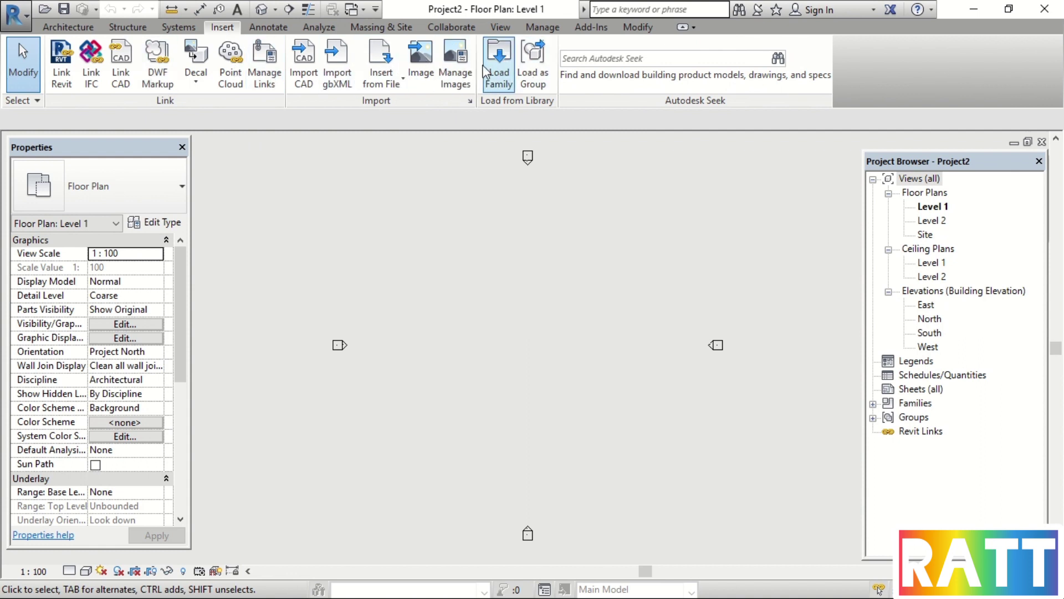
pyautogui.click(278, 31)
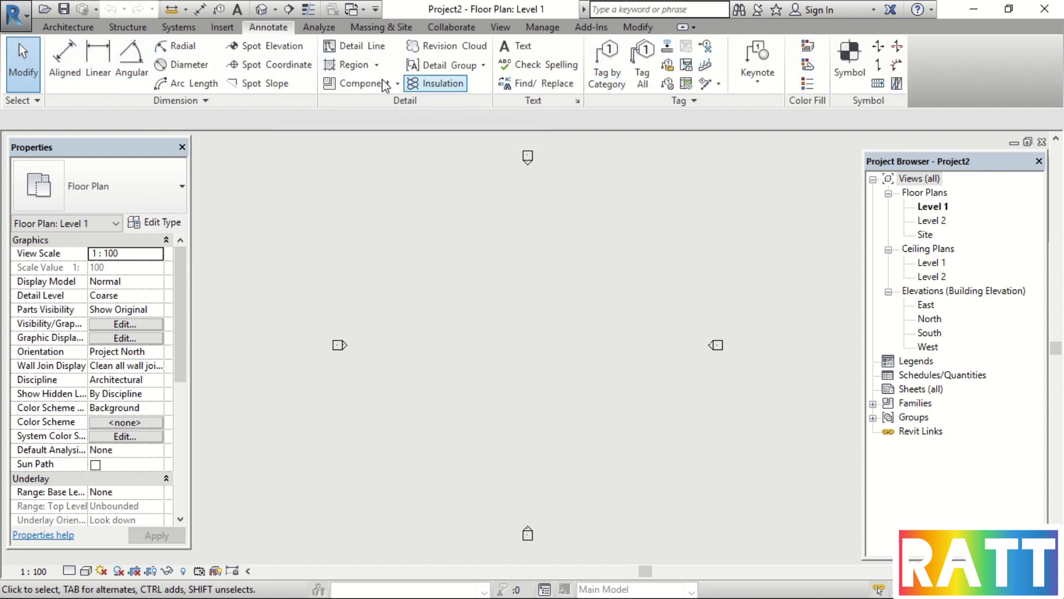
pyautogui.click(324, 32)
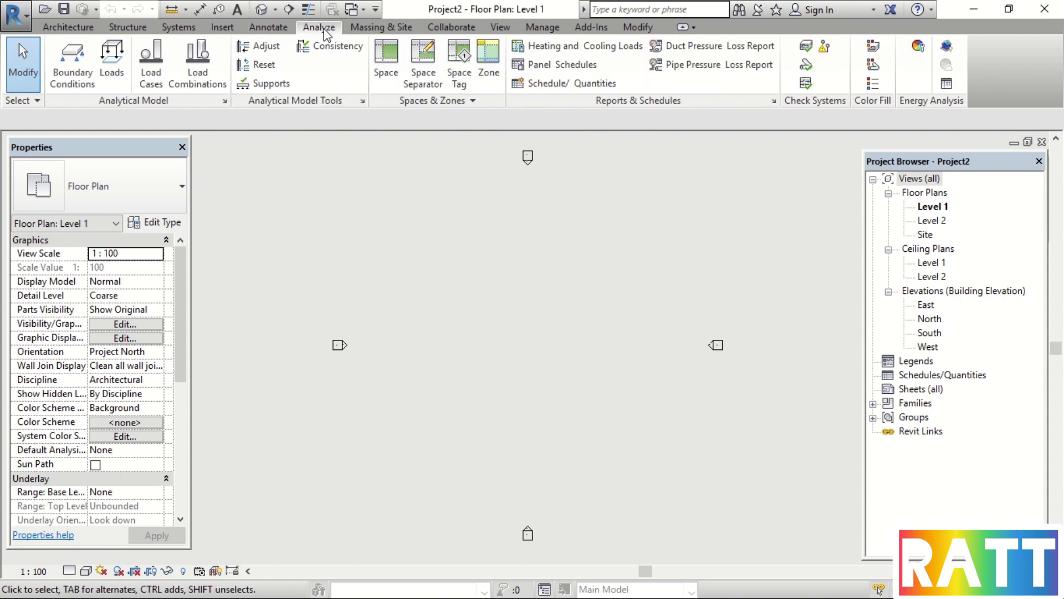
pyautogui.click(369, 31)
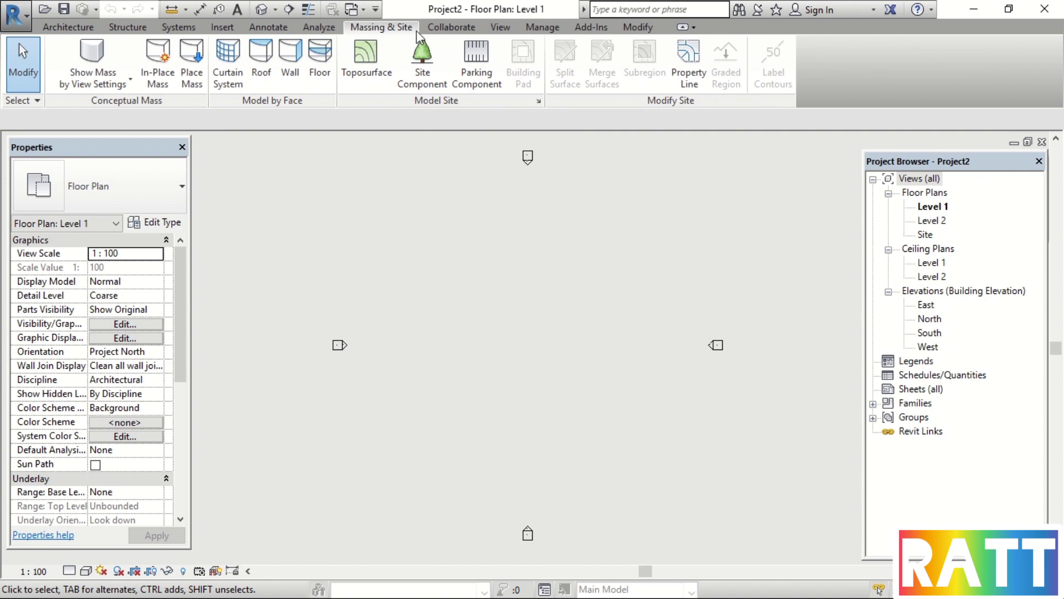
pyautogui.click(450, 28)
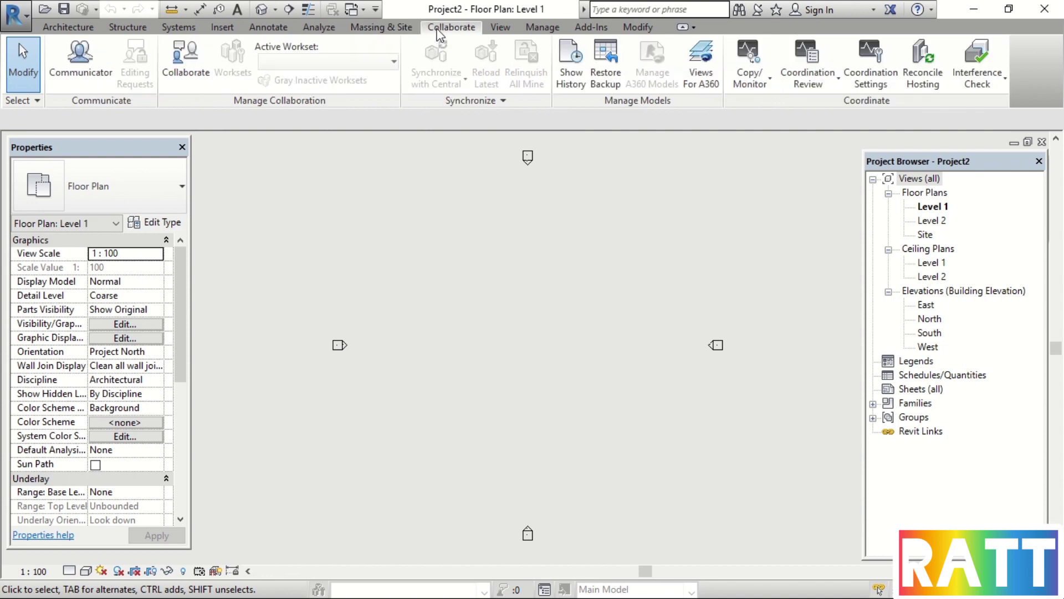
pyautogui.click(499, 28)
pyautogui.click(545, 28)
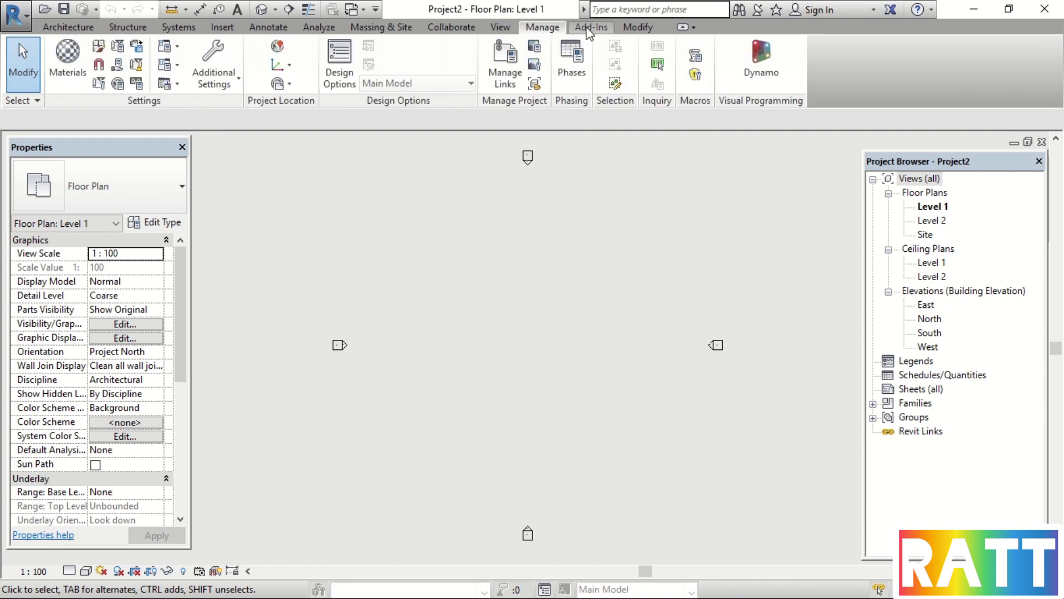
pyautogui.click(638, 28)
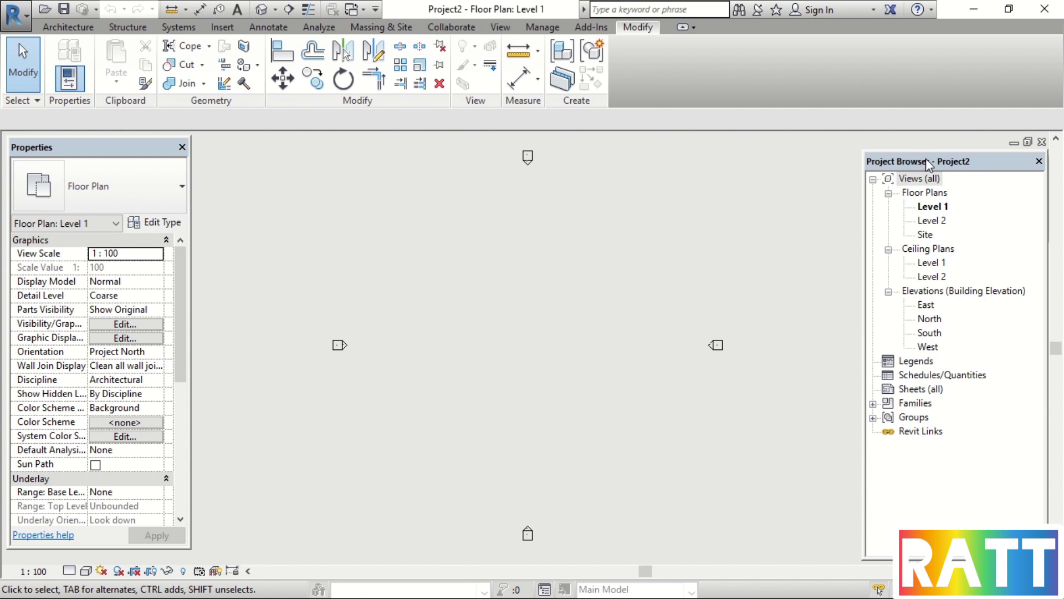
# Float the Project Browser and shorten Properties, then re-dock the browser right and lengthen Properties
pyautogui.moveTo(927, 158)
pyautogui.mouseDown()
pyautogui.moveTo(527, 190)
pyautogui.moveTo(317, 174)
pyautogui.moveTo(261, 154)
pyautogui.moveTo(843, 166)
pyautogui.moveTo(721, 178)
pyautogui.moveTo(368, 169)
pyautogui.moveTo(261, 148)
pyautogui.mouseUp()
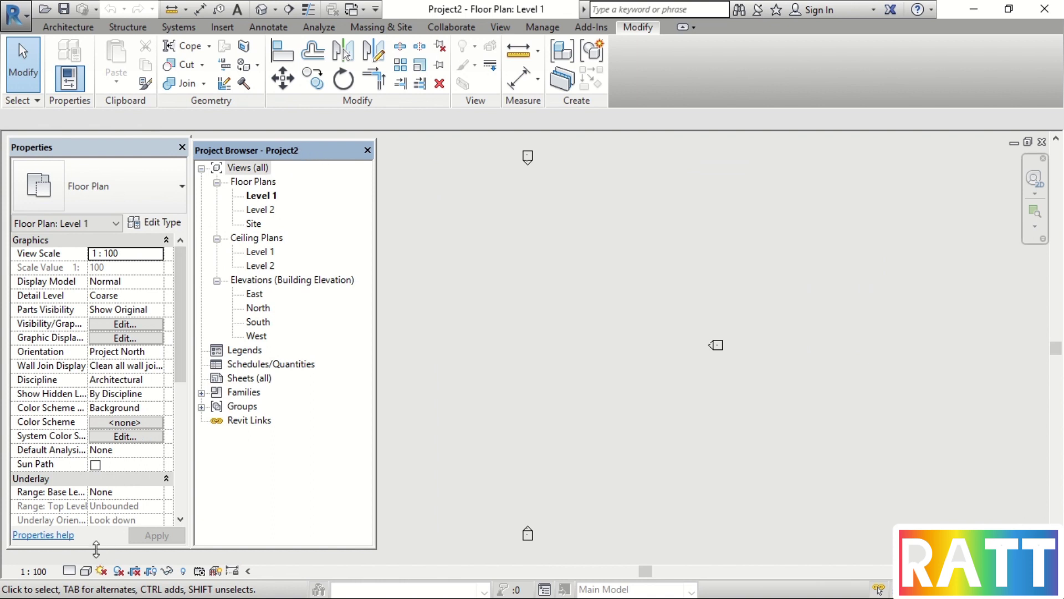
pyautogui.moveTo(100, 549); pyautogui.dragTo(84, 393)
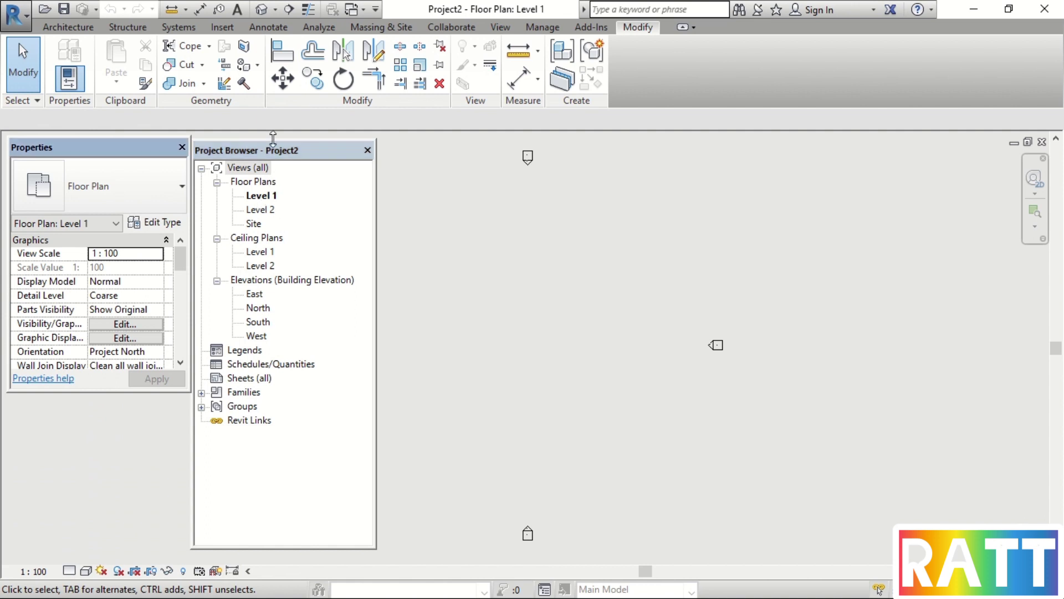
pyautogui.moveTo(274, 135)
pyautogui.mouseDown()
pyautogui.moveTo(134, 433)
pyautogui.moveTo(102, 408)
pyautogui.moveTo(153, 433)
pyautogui.mouseUp()
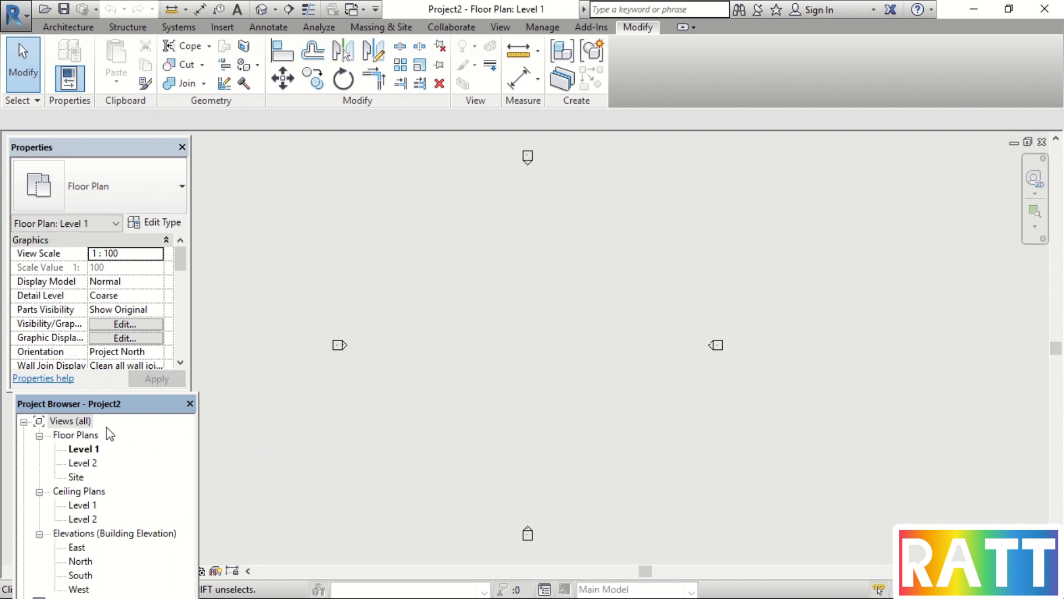
pyautogui.moveTo(101, 415); pyautogui.dragTo(943, 167)
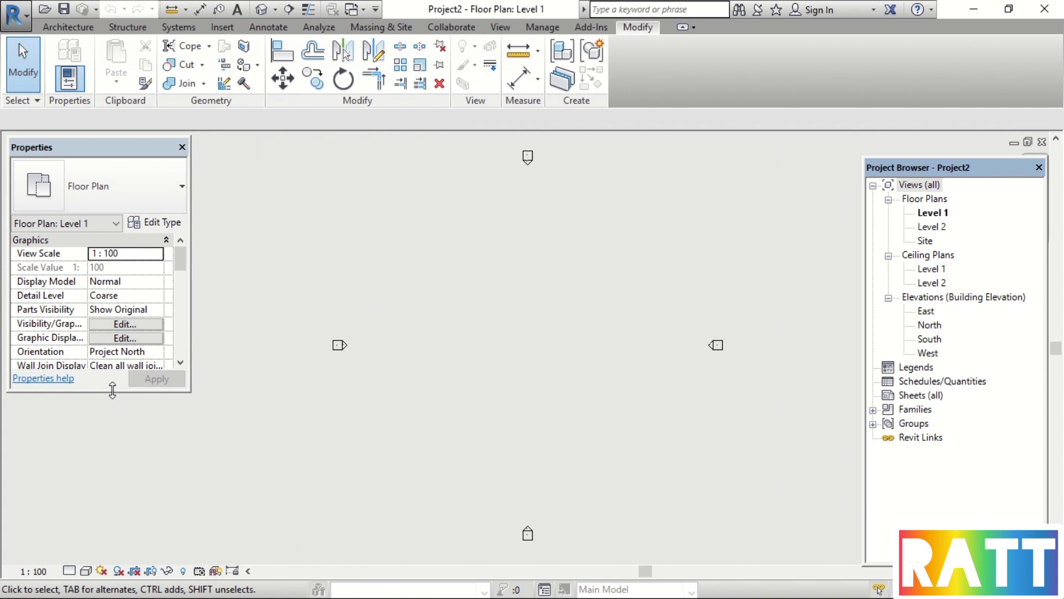
pyautogui.moveTo(113, 393); pyautogui.dragTo(95, 555)
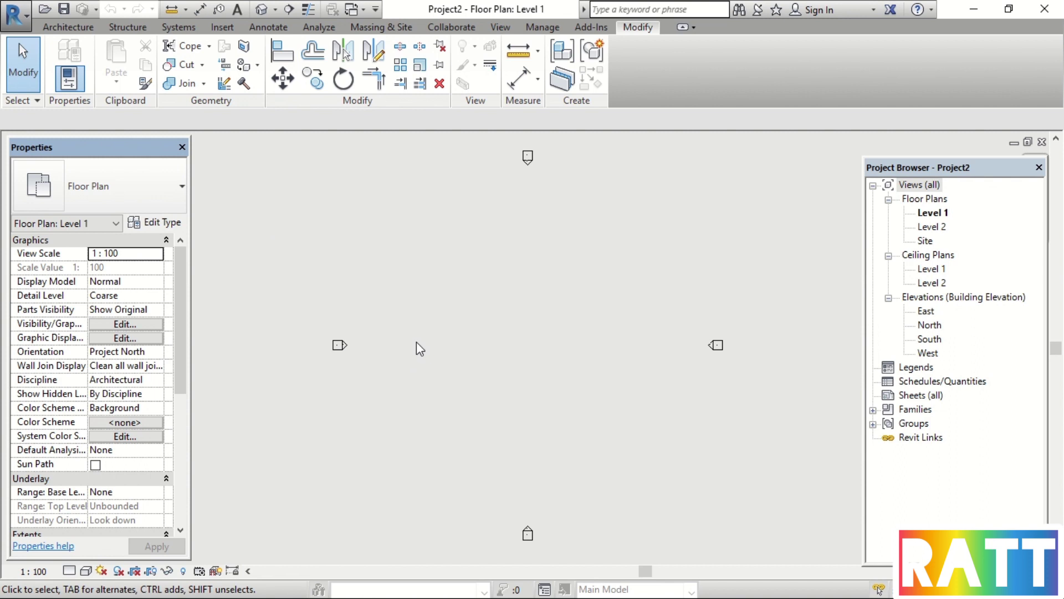
# Close the Project Browser and Properties, then restore Properties from View > User Interface
pyautogui.click(1038, 168)
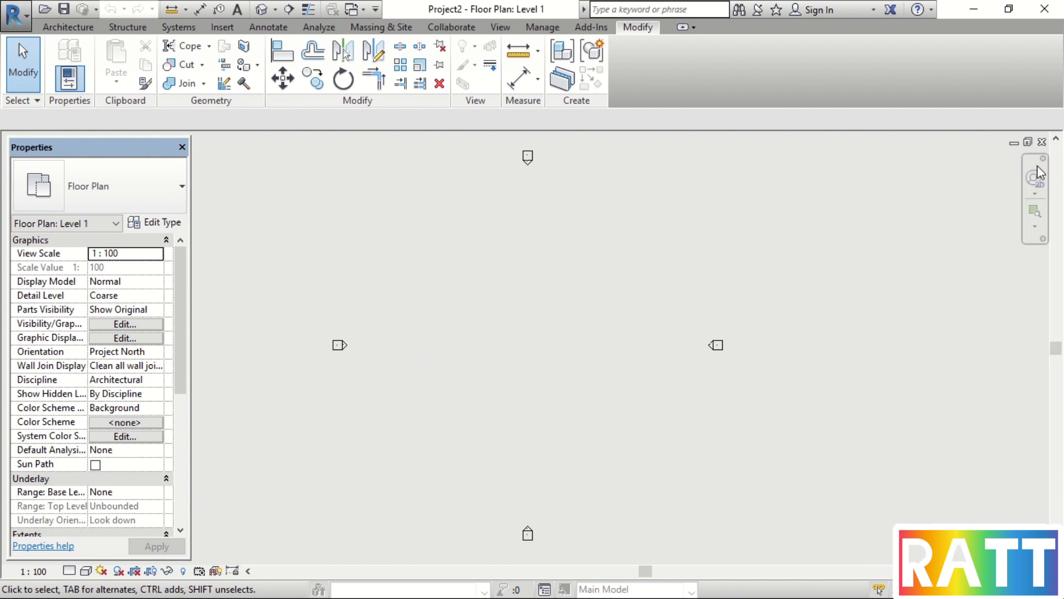
pyautogui.click(182, 147)
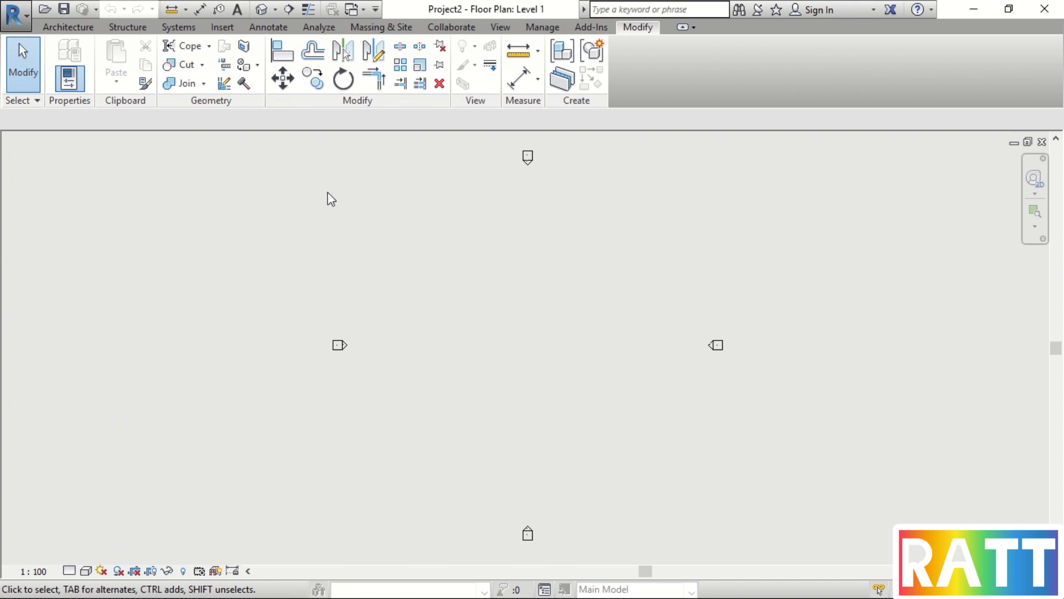
pyautogui.click(500, 27)
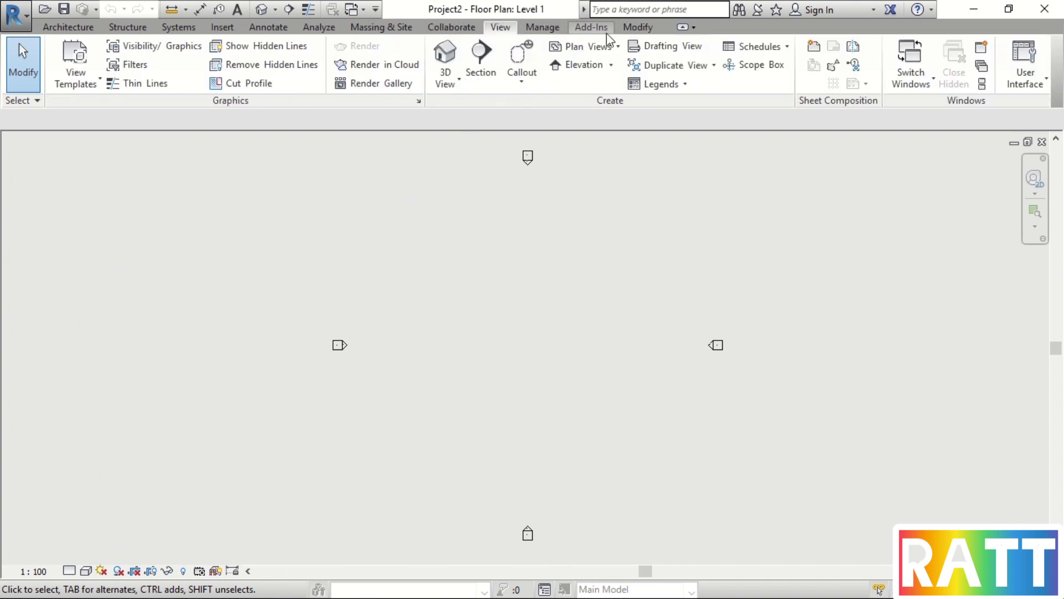
pyautogui.click(1045, 83)
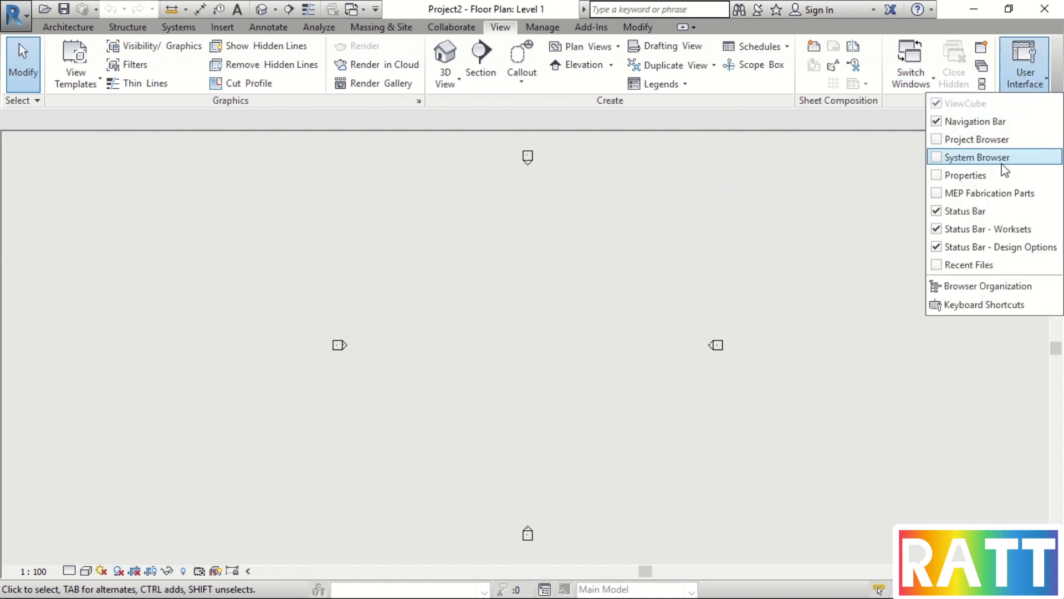
pyautogui.click(946, 176)
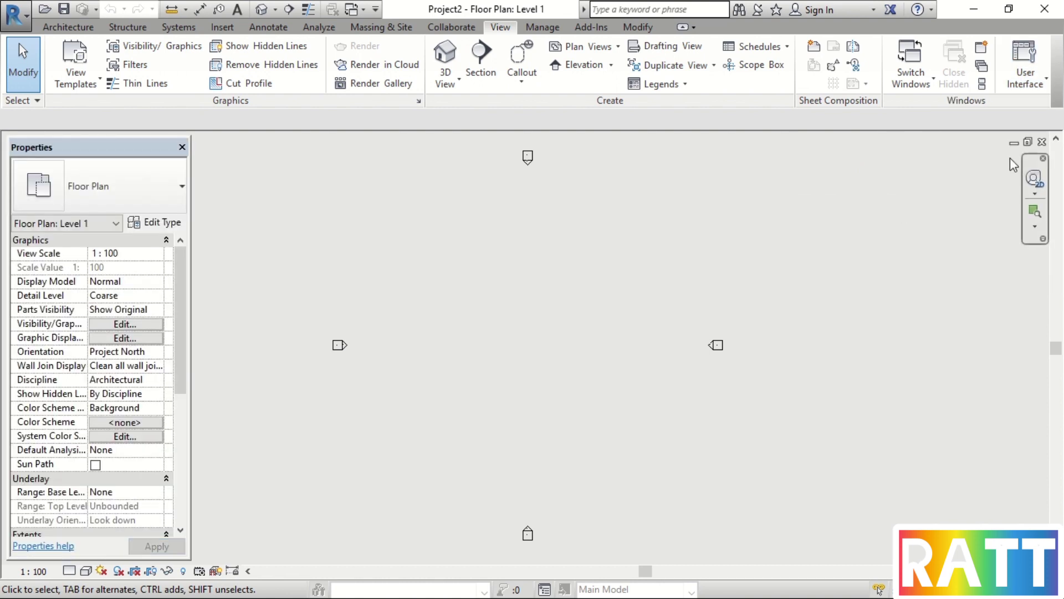
# Turn the Project Browser back on and dock it on the right side
pyautogui.click(1025, 63)
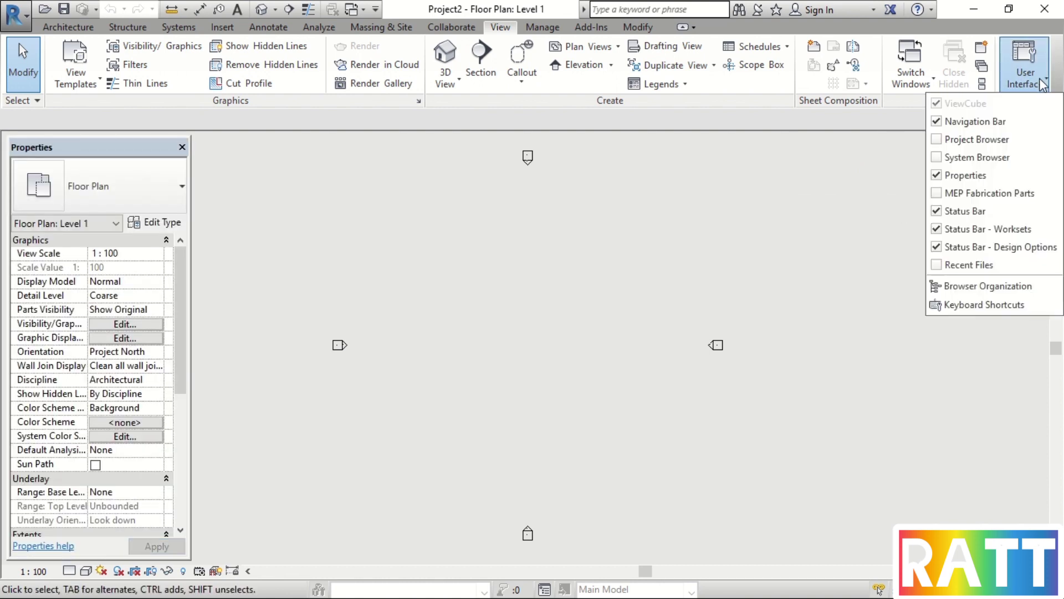
pyautogui.click(938, 146)
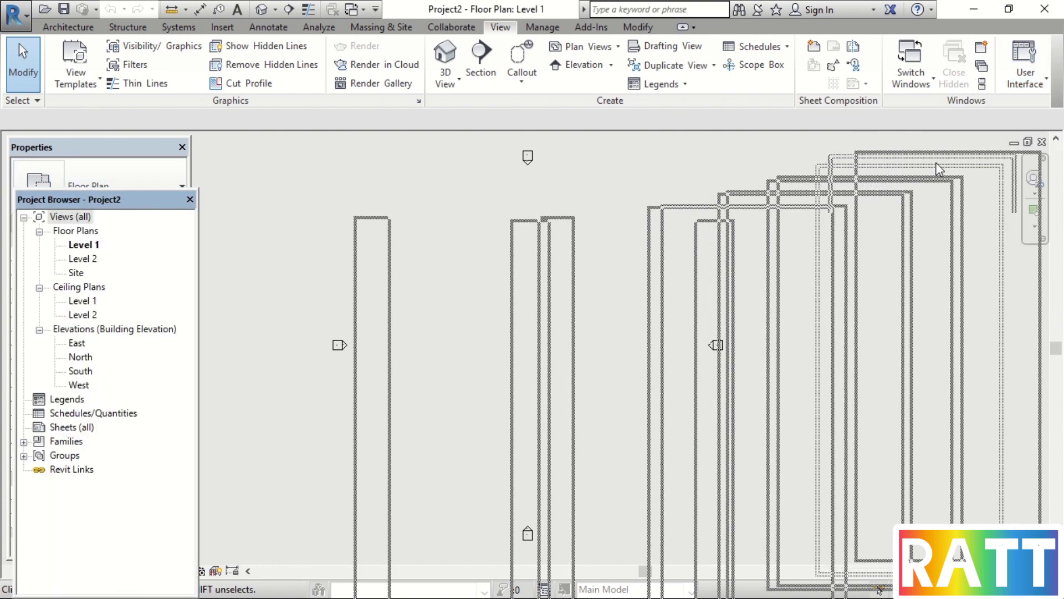
pyautogui.moveTo(937, 168); pyautogui.dragTo(937, 161)
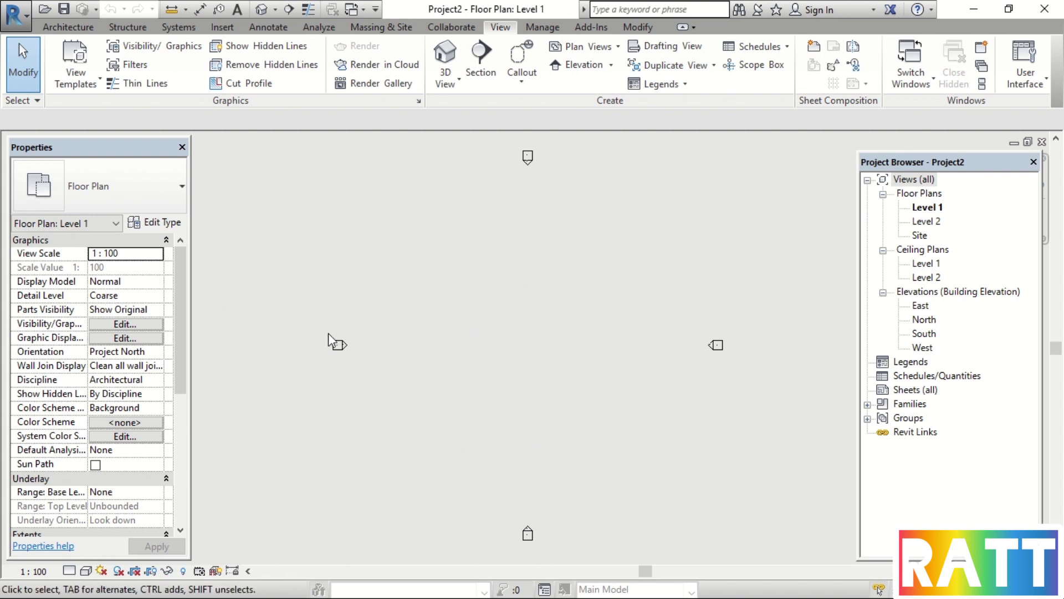
# Draw one vertical Generic - 200mm wall top to bottom on the Level 1 plan
pyautogui.click(91, 32)
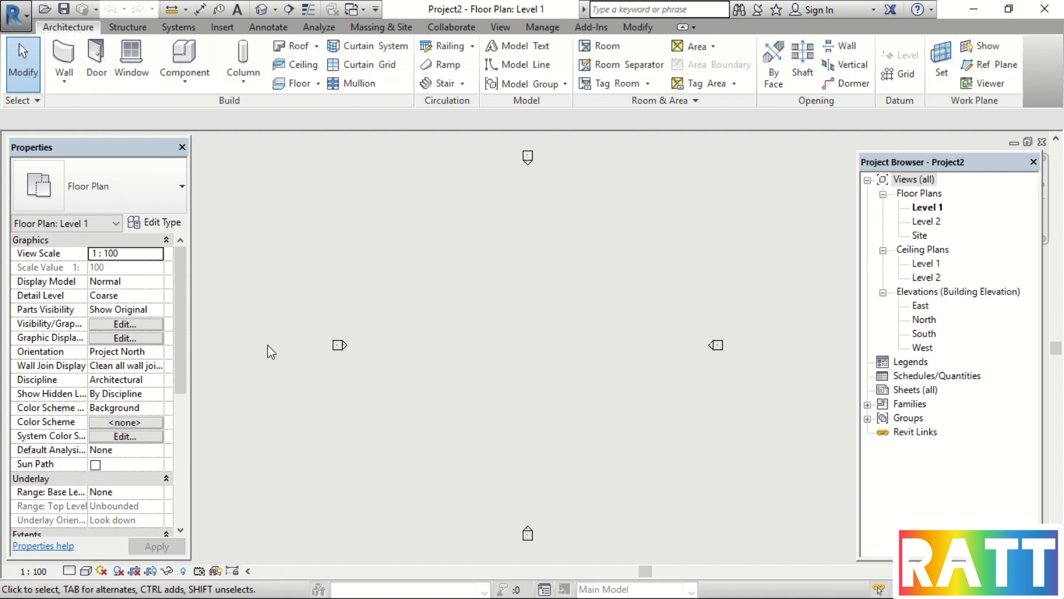
pyautogui.click(65, 55)
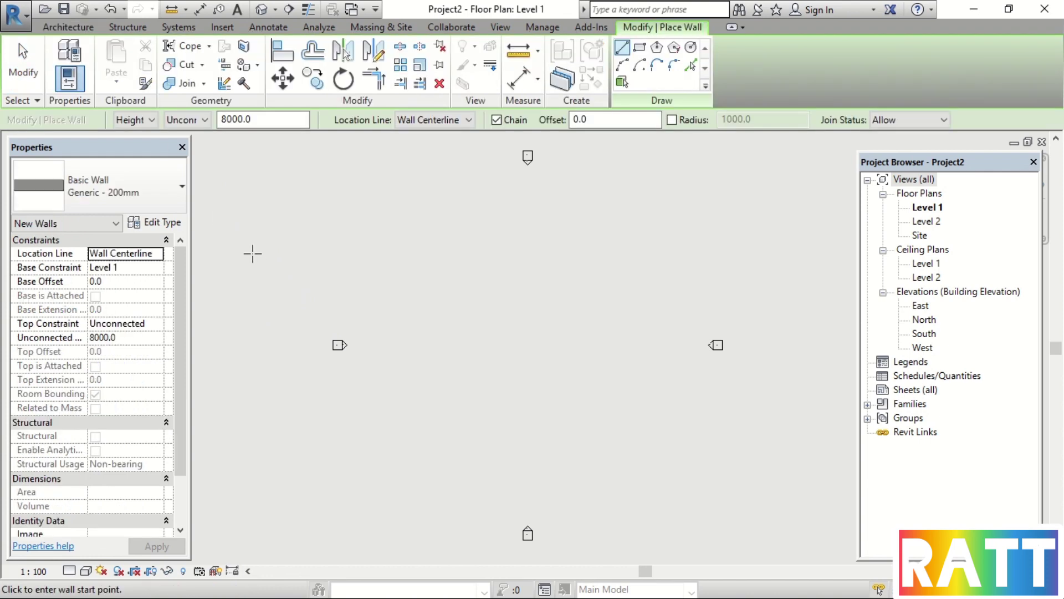
pyautogui.click(250, 253)
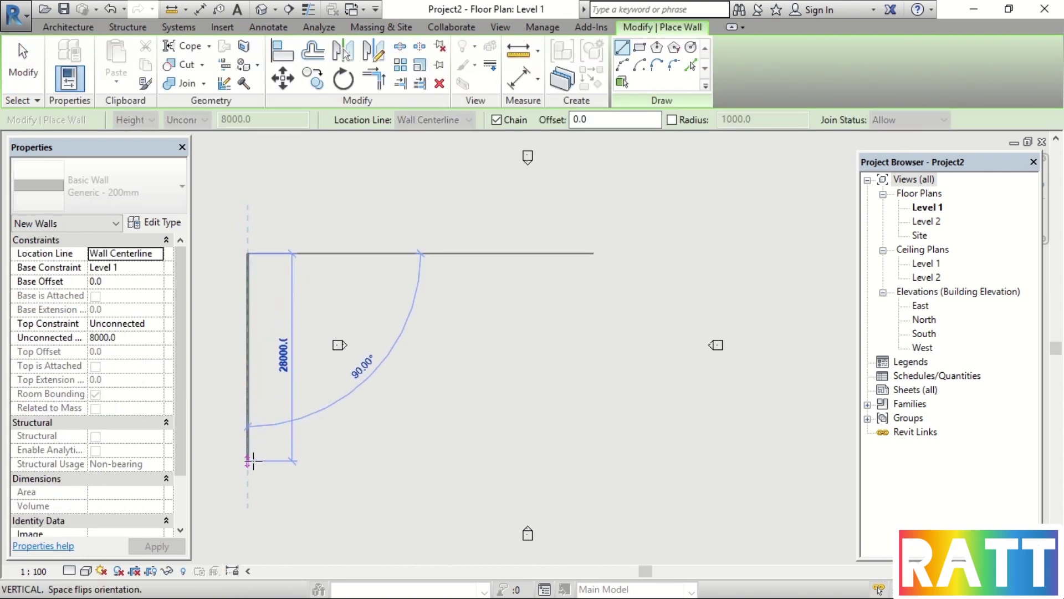
pyautogui.click(248, 468)
pyautogui.press('Escape')
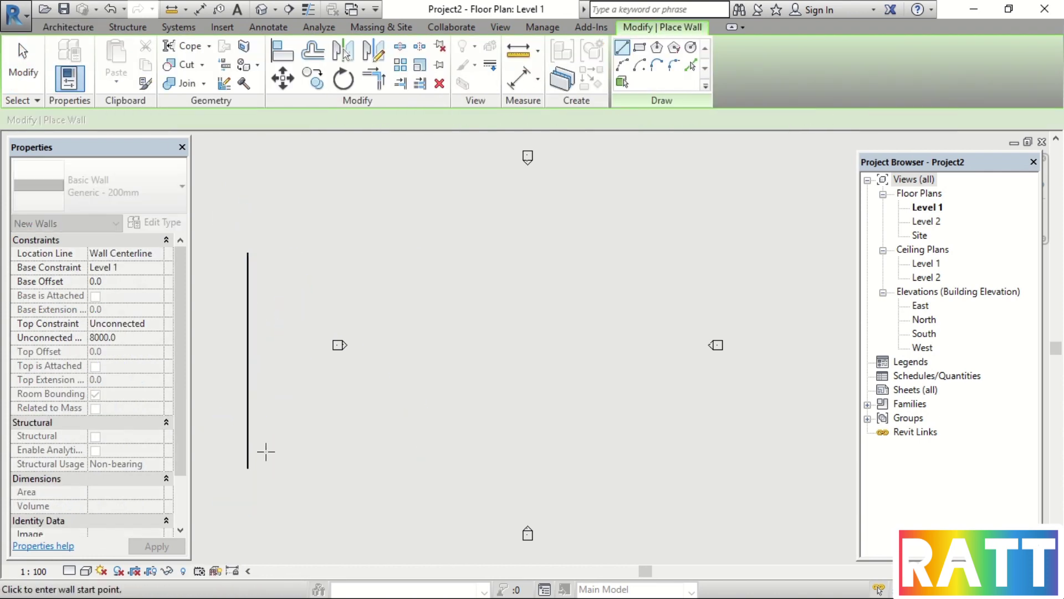
pyautogui.press('Escape')
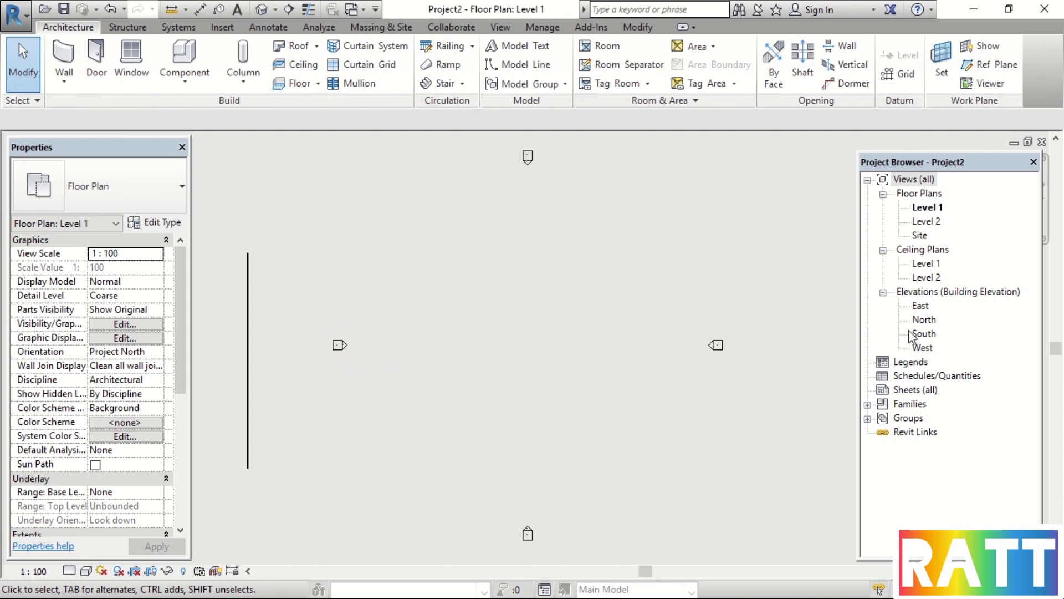
# Open the North and South elevations to look for the new wall
pyautogui.doubleClick(924, 320)
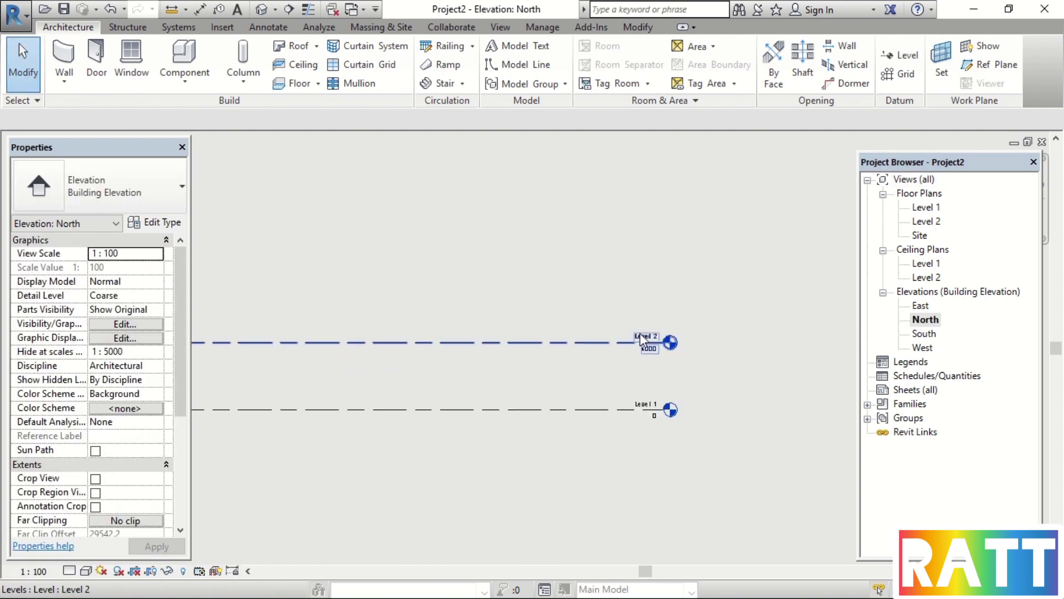
pyautogui.scroll(-3, 640, 337)
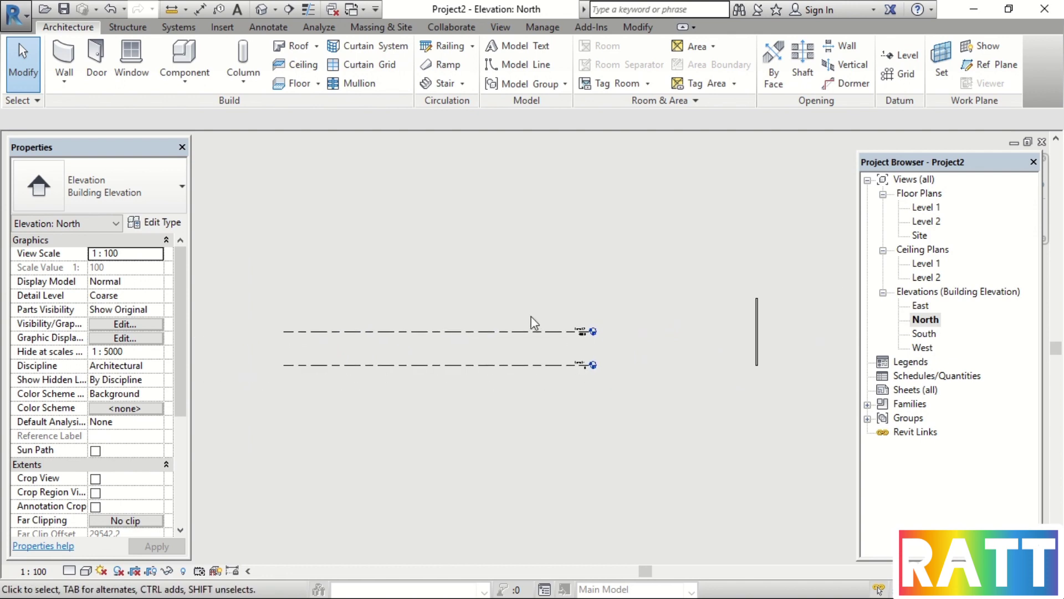
pyautogui.scroll(2, 758, 331)
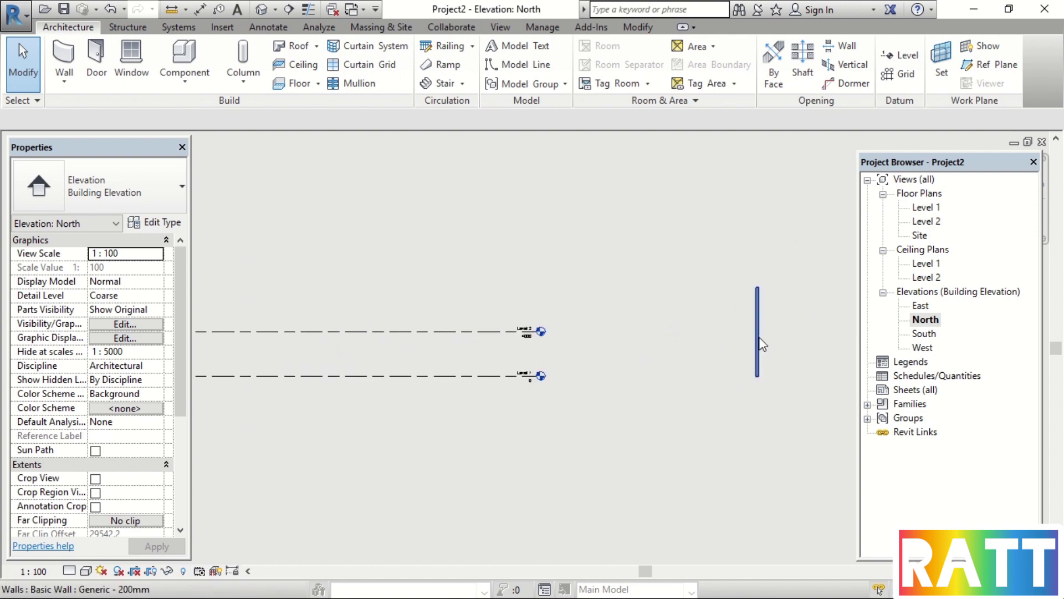
pyautogui.doubleClick(923, 333)
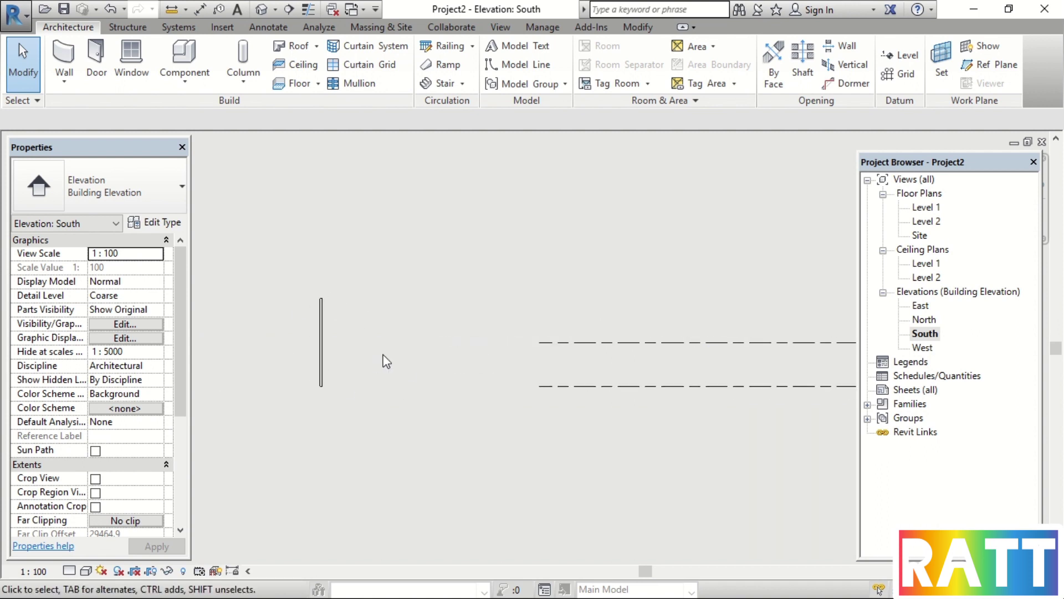
# Select the wall in the East elevation, then view the West elevation
pyautogui.doubleClick(921, 307)
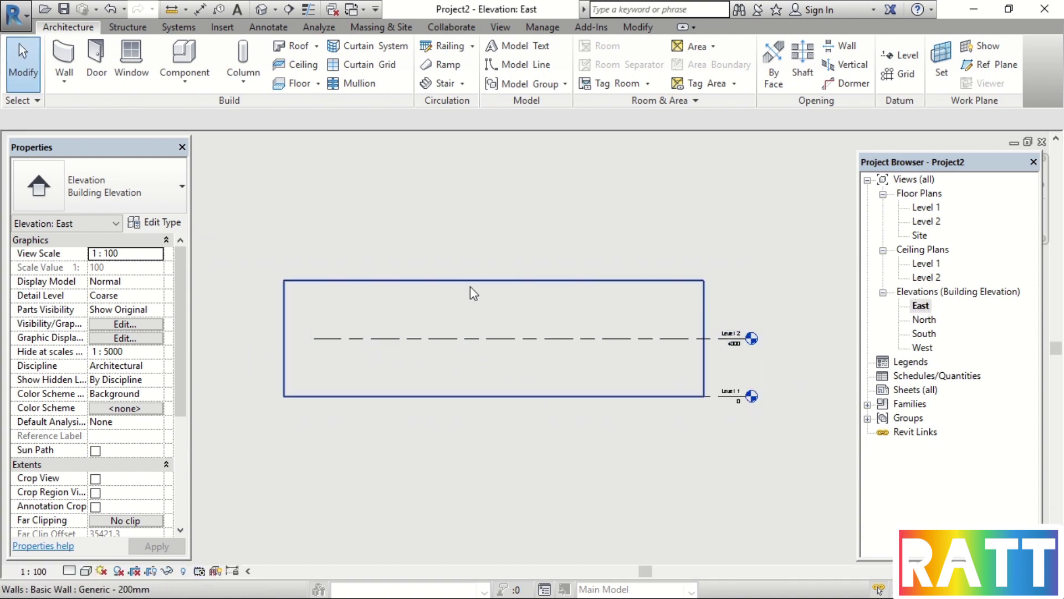
pyautogui.click(472, 287)
pyautogui.doubleClick(923, 347)
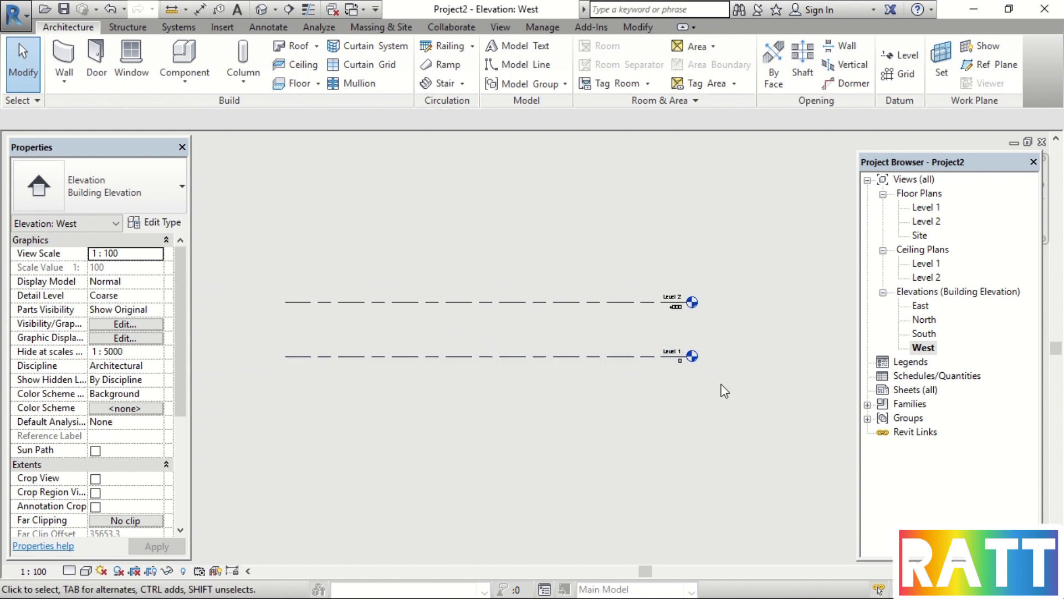
pyautogui.scroll(-2, 590, 264)
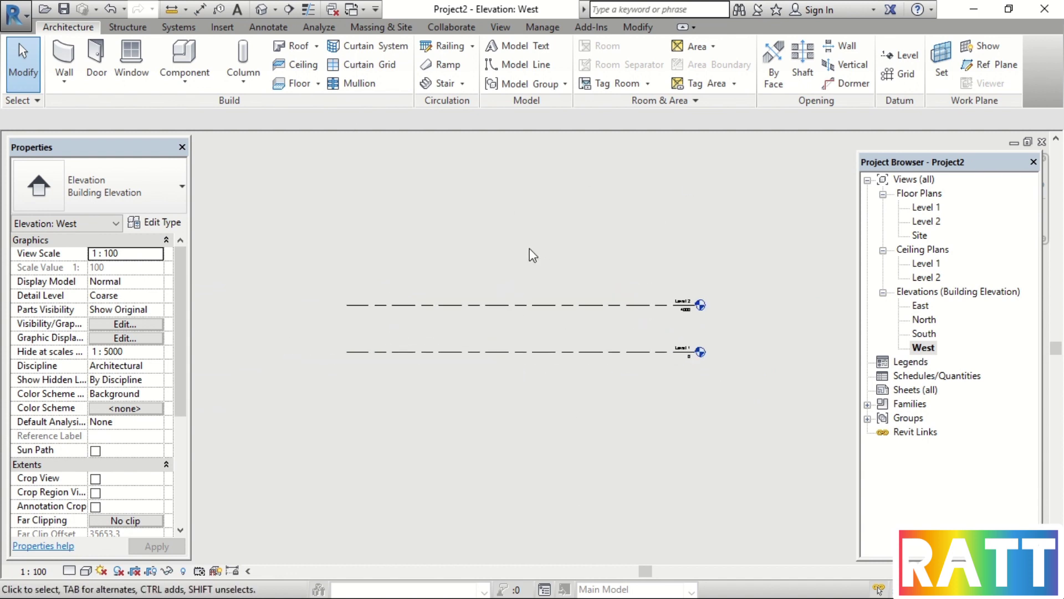
pyautogui.scroll(1, 512, 295)
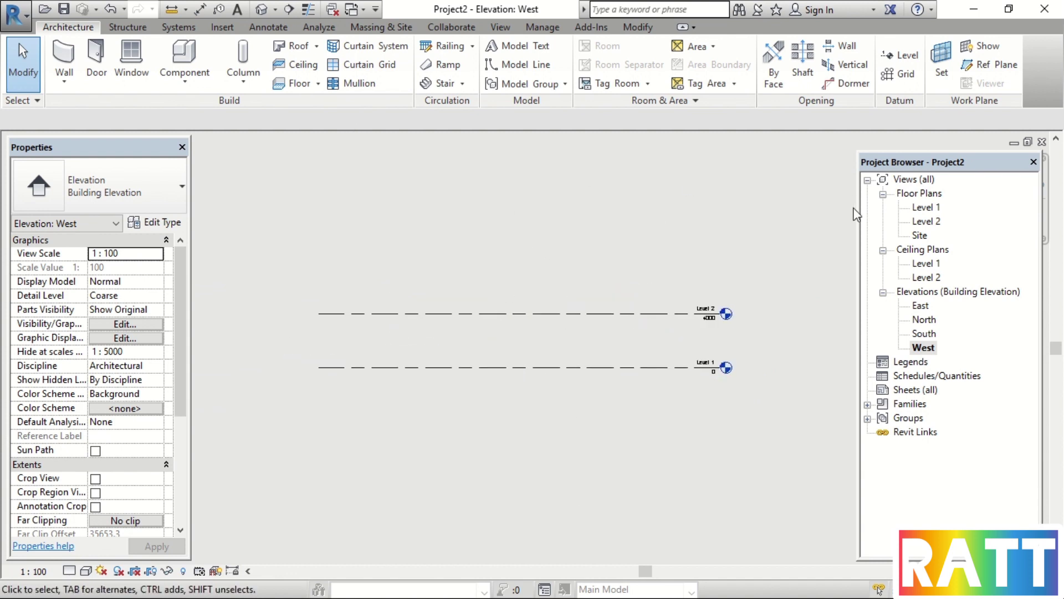
# On the Level 1 plan, move the west elevation marker to the left of the wall
pyautogui.doubleClick(927, 207)
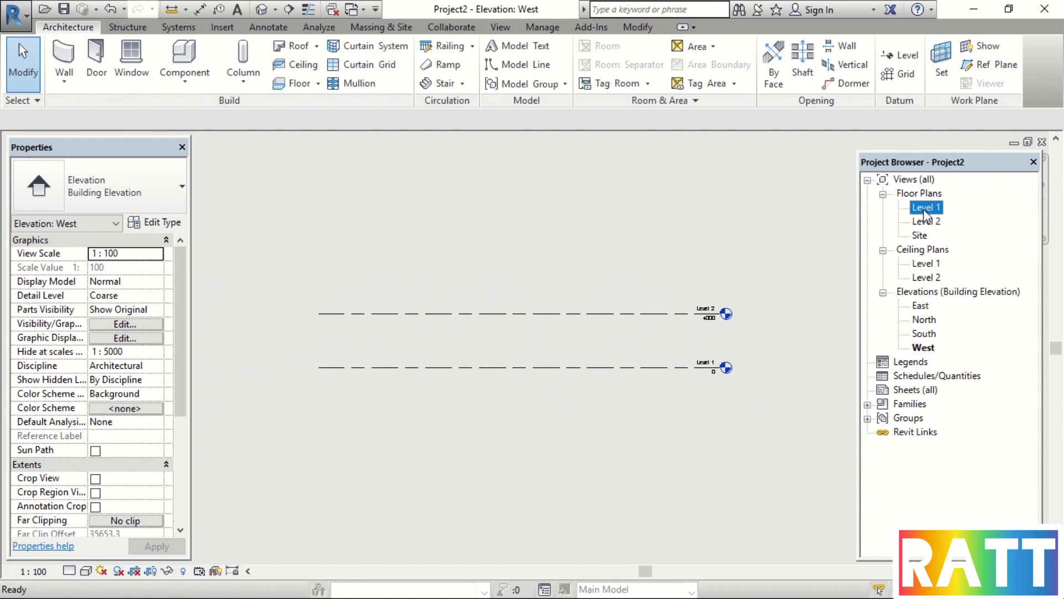
pyautogui.click(385, 341)
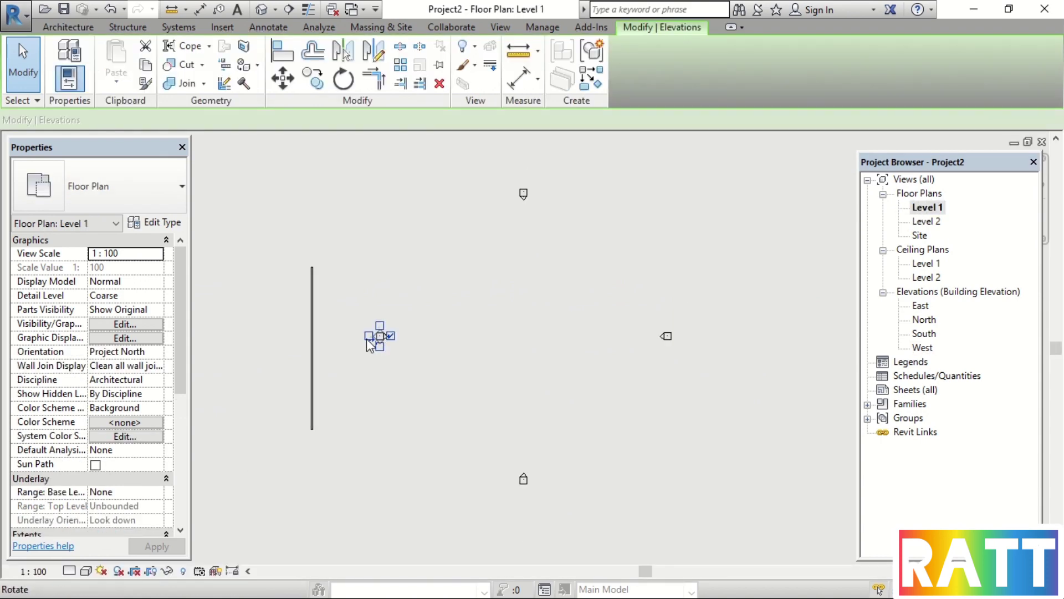
pyautogui.click(282, 78)
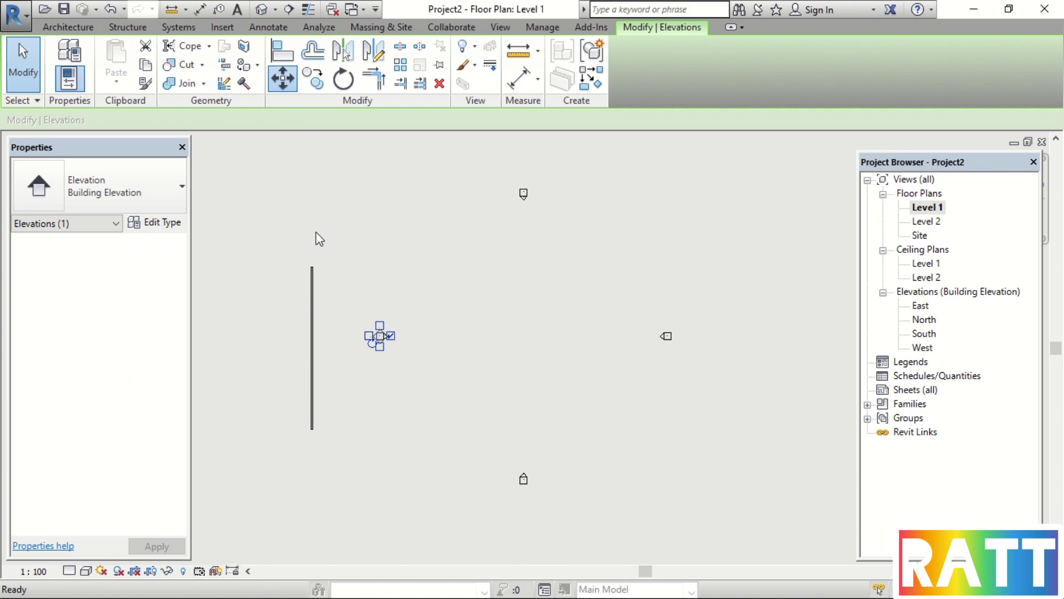
pyautogui.click(377, 346)
pyautogui.click(254, 346)
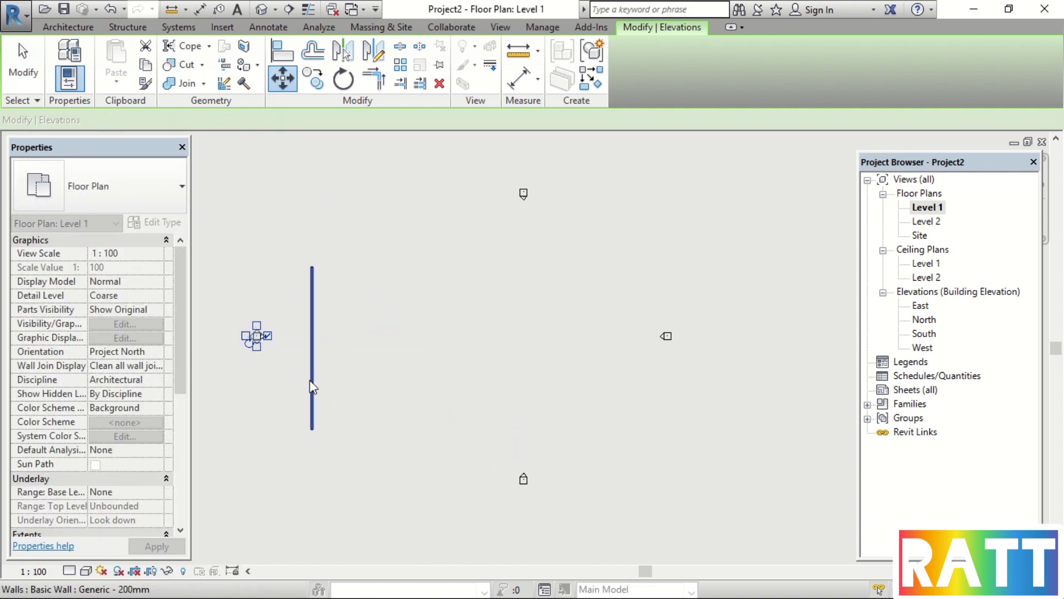
pyautogui.click(272, 366)
pyautogui.moveTo(243, 331); pyautogui.dragTo(456, 393, button='middle')
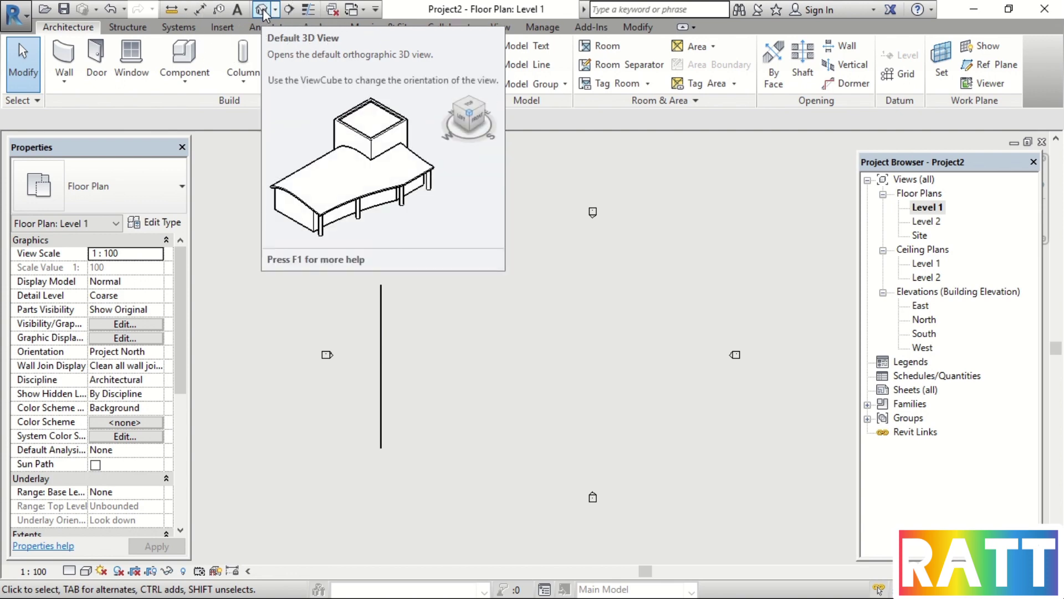
# Switch to the default 3D view of the wall via the Quick Access Toolbar
pyautogui.click(376, 9)
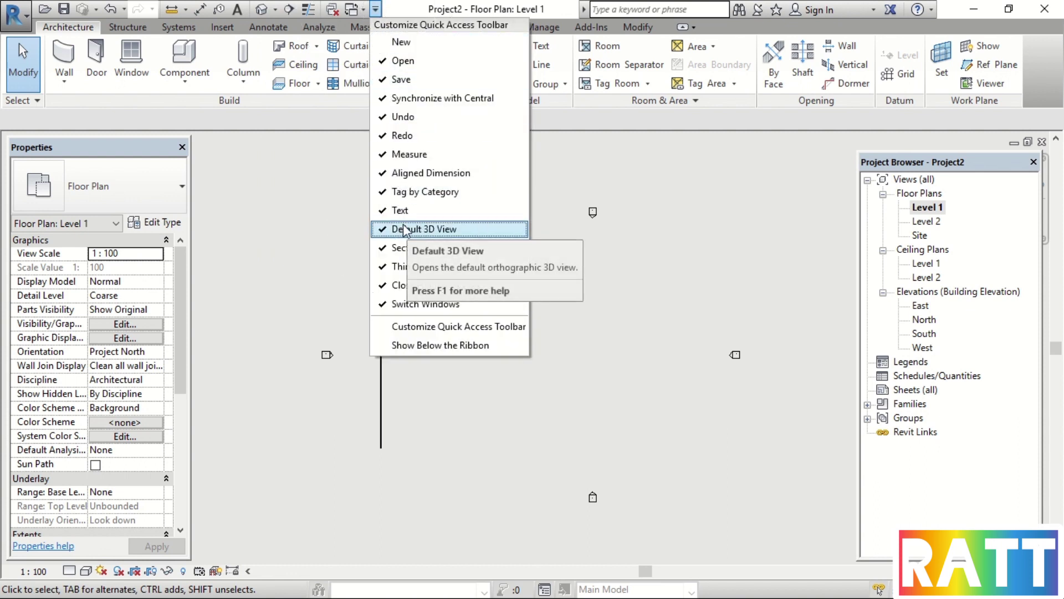
pyautogui.click(326, 202)
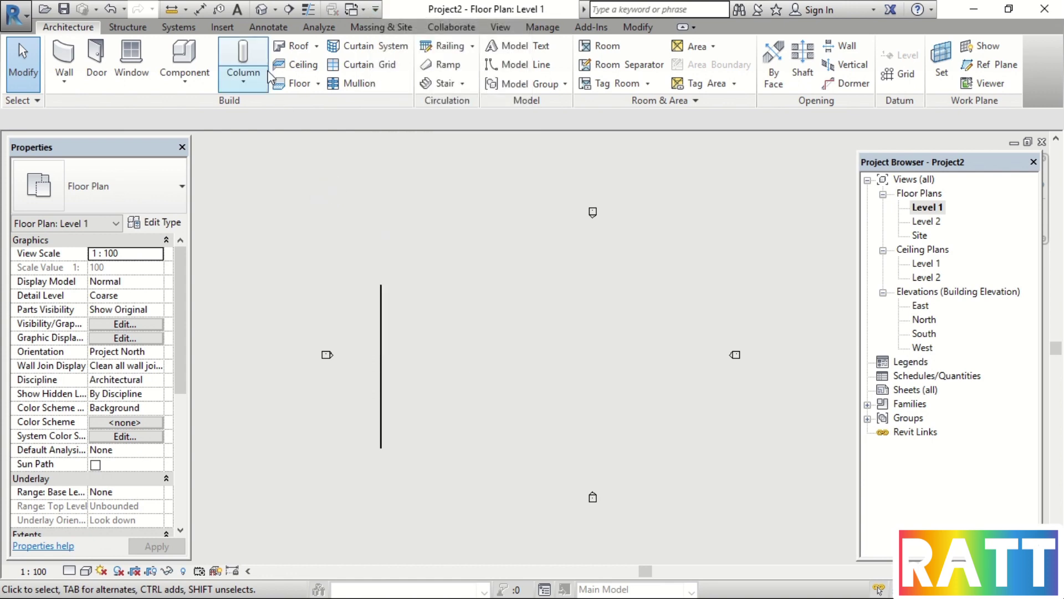
pyautogui.click(261, 9)
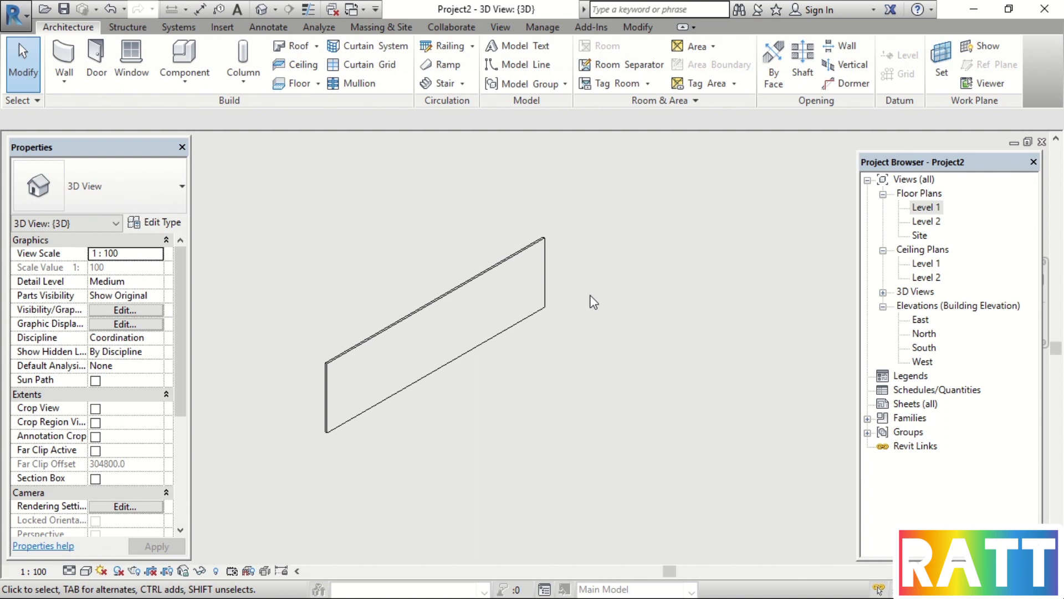
# Tile the 3D view and Level 1 plan with WT, framing the wall in both
pyautogui.press('w')
pyautogui.press('t')
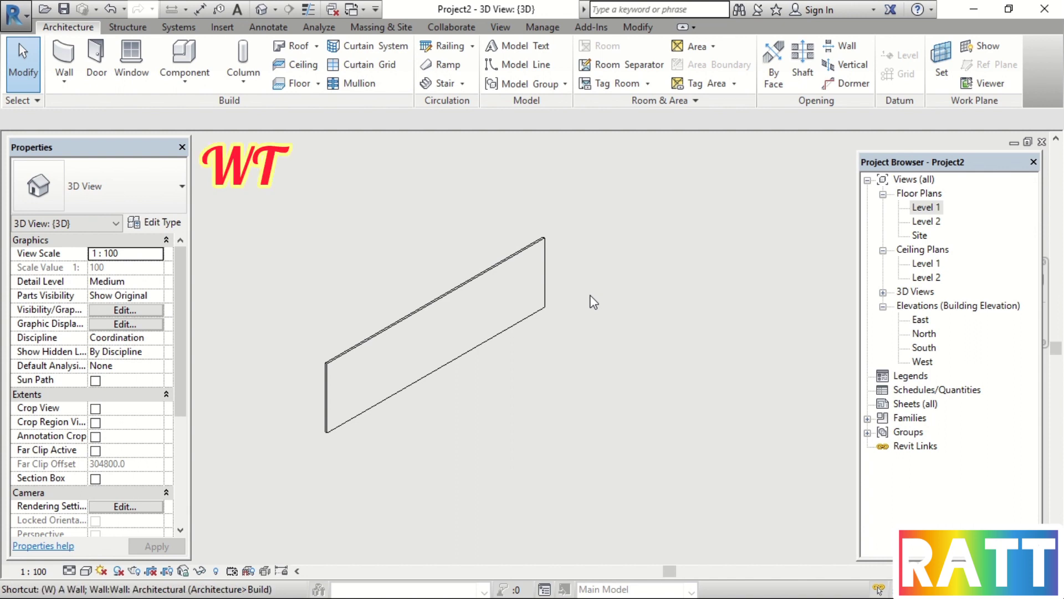
pyautogui.scroll(-3, 280, 360)
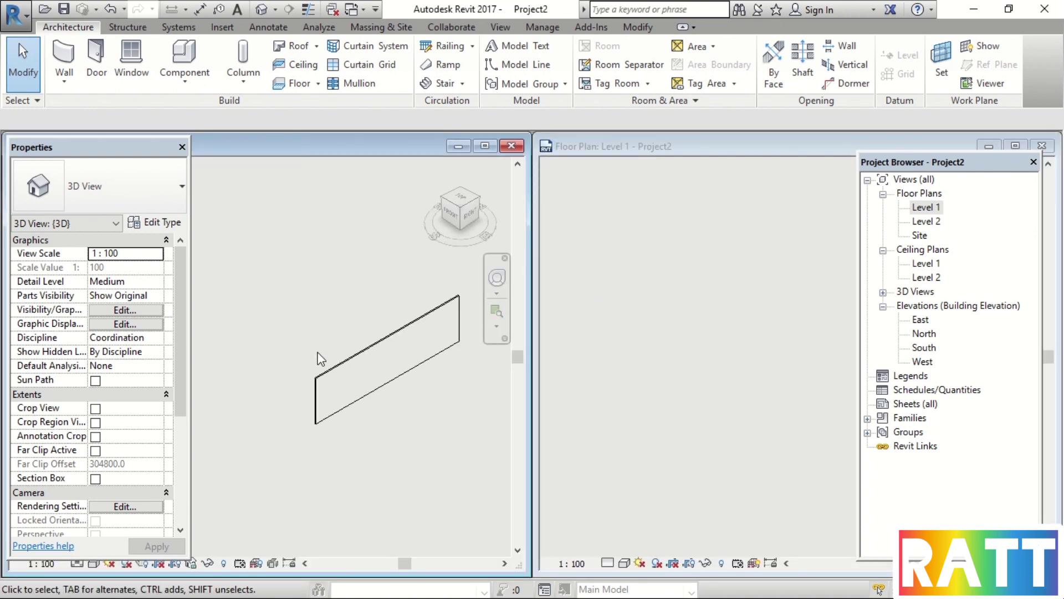
pyautogui.scroll(5, 632, 343)
pyautogui.scroll(1, 807, 363)
pyautogui.moveTo(409, 368); pyautogui.dragTo(221, 316, button='middle')
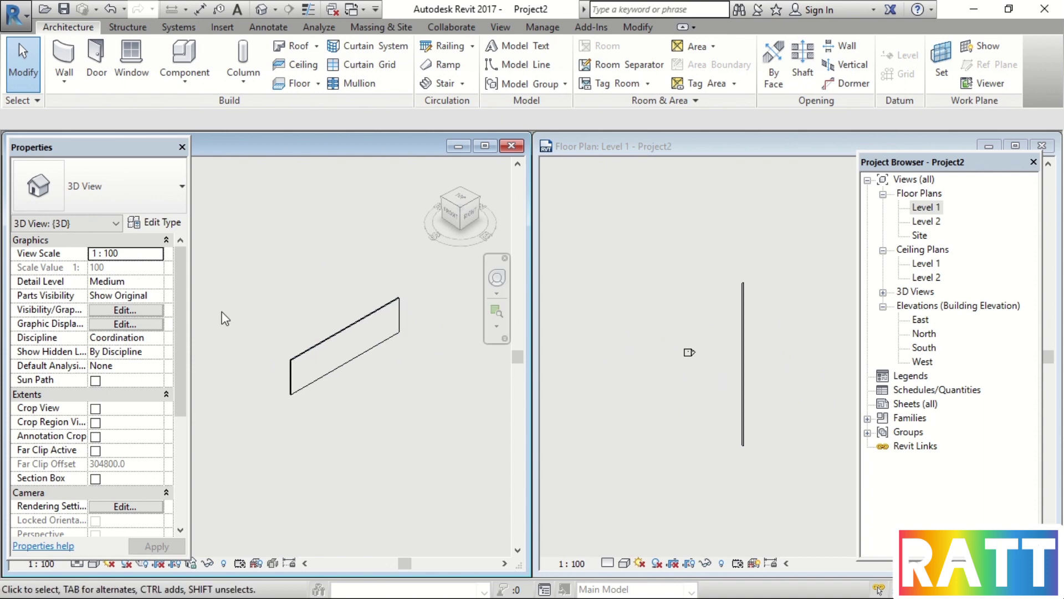
pyautogui.moveTo(690, 355); pyautogui.dragTo(634, 355, button='middle')
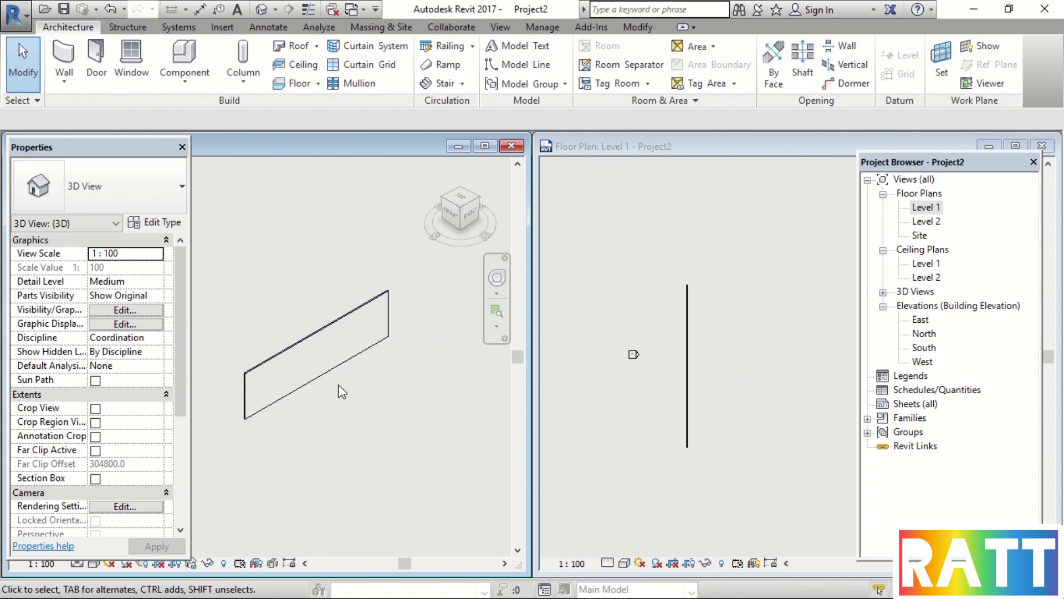
# Draw three Generic - 200mm walls from the first wall's bottom end around to its top, closing the rectangle on Level 1
pyautogui.click(64, 61)
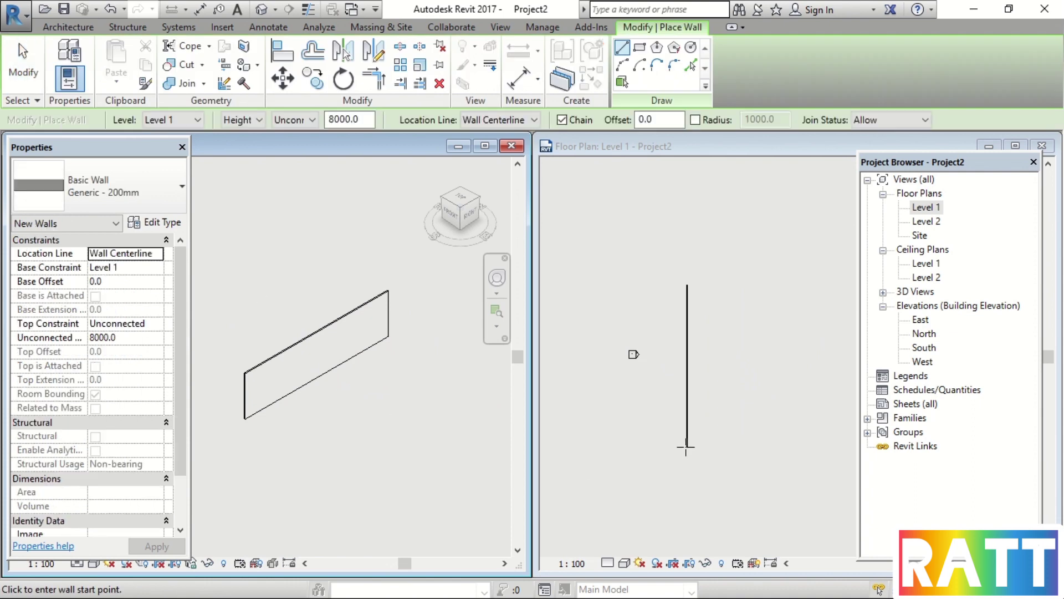
pyautogui.click(663, 458)
pyautogui.click(687, 445)
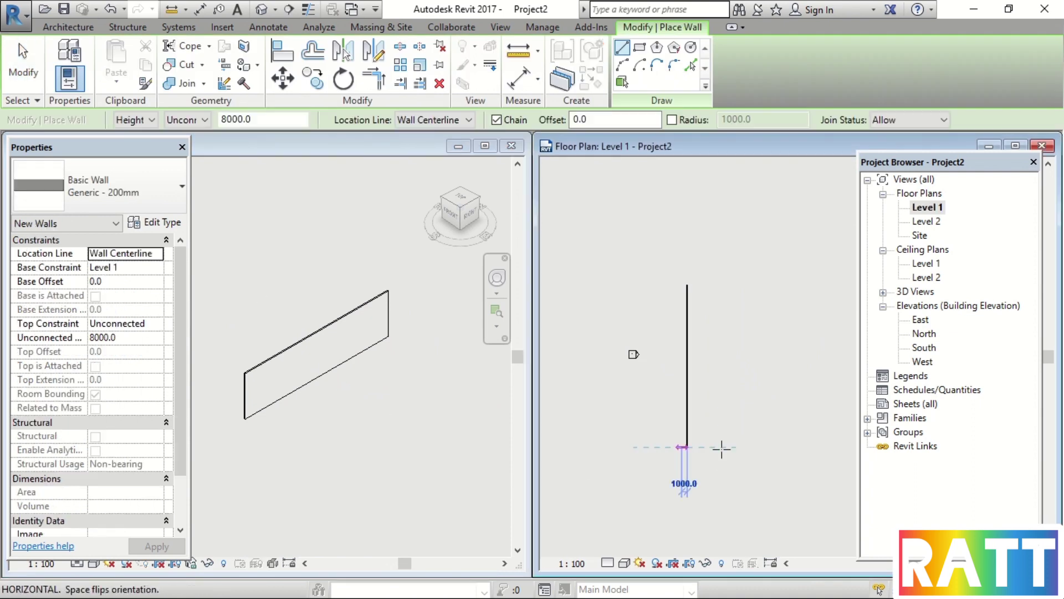
pyautogui.click(760, 447)
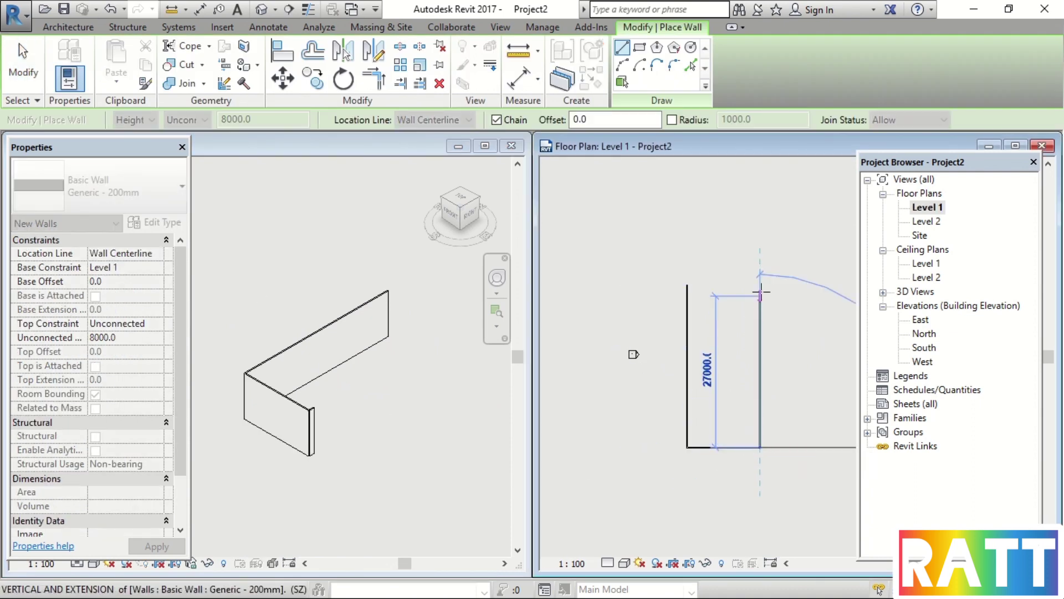
pyautogui.click(760, 285)
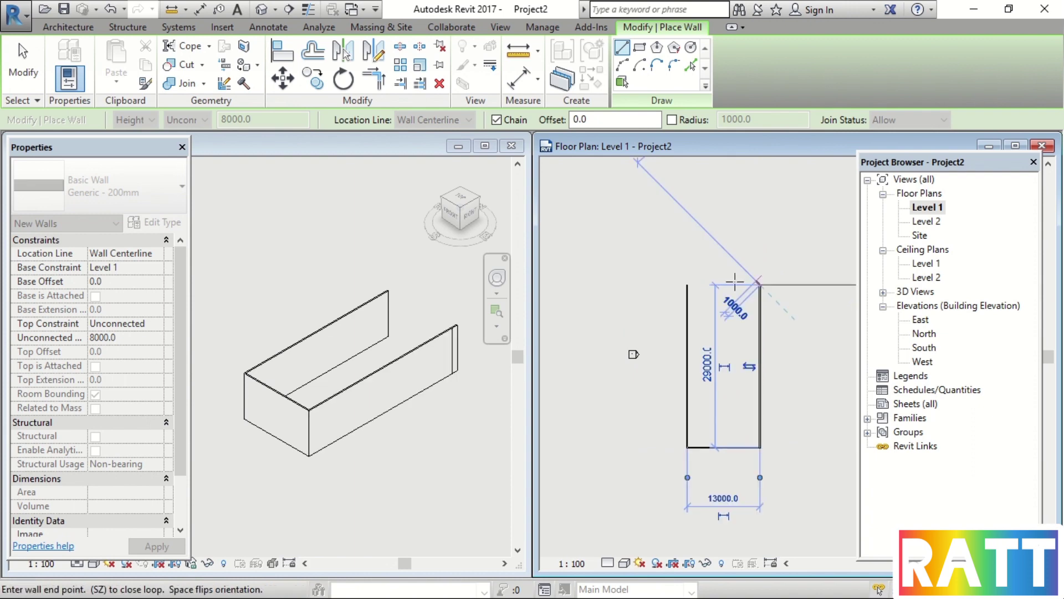
pyautogui.click(687, 285)
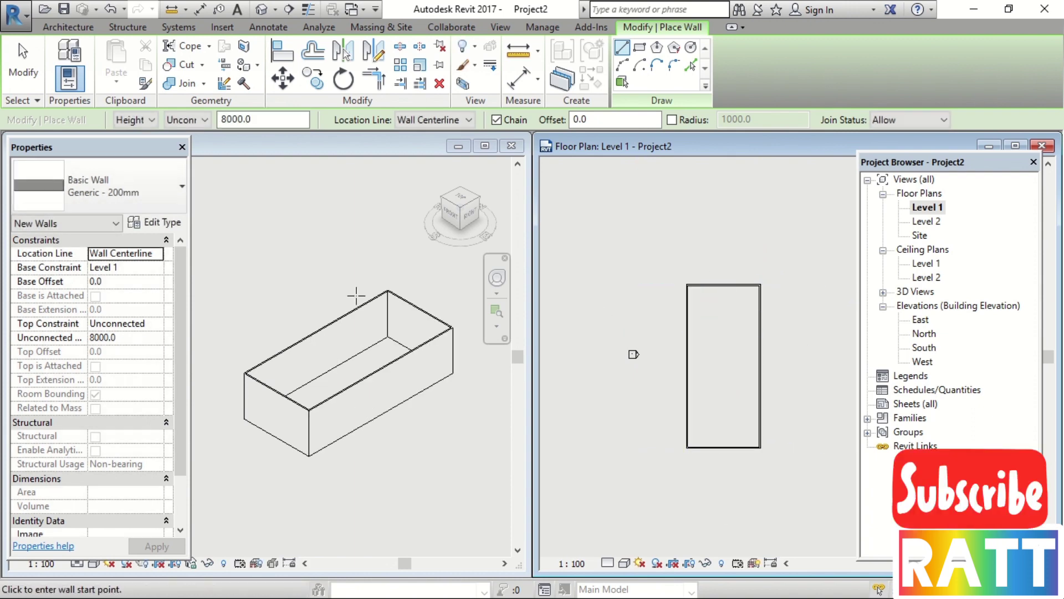
pyautogui.press('Escape')
pyautogui.press('Escape')
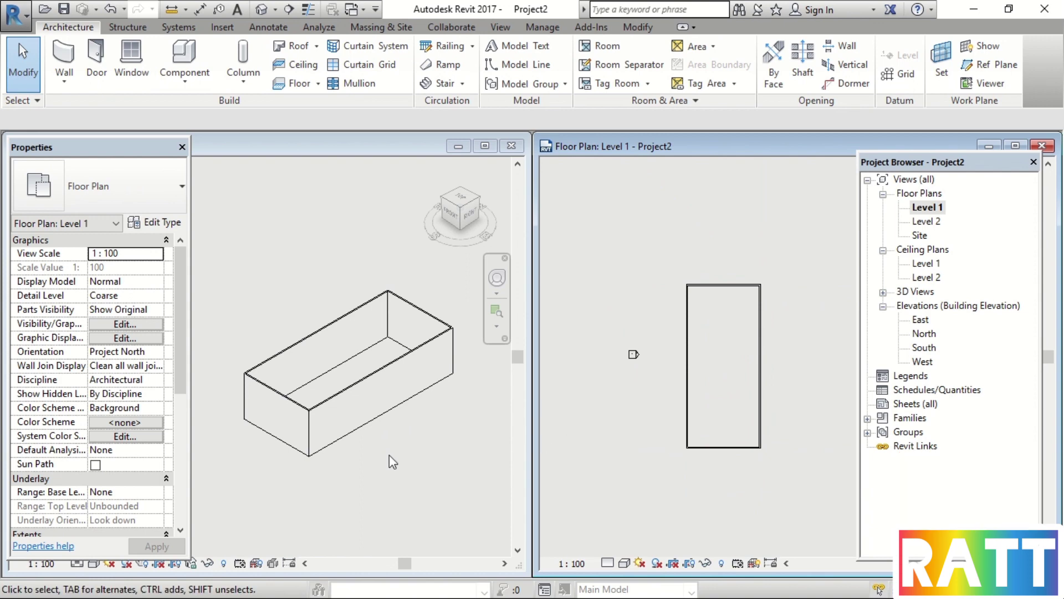
# Shorten the Properties palette, set the 3D view's visual style to Shaded, and maximize the 3D view
pyautogui.scroll(2, 446, 443)
pyautogui.scroll(-1, 446, 443)
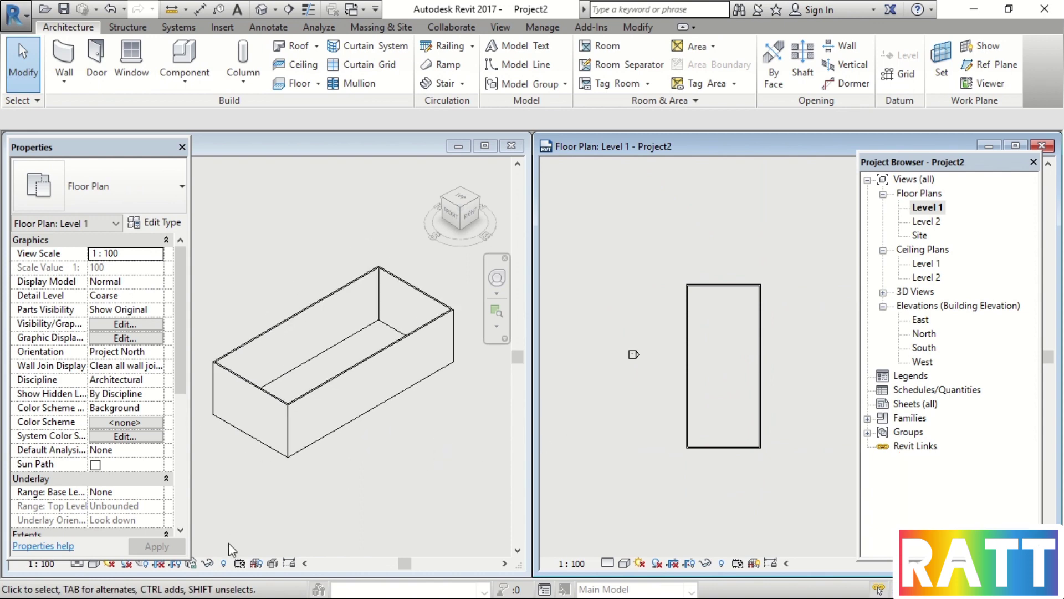
pyautogui.moveTo(78, 549); pyautogui.dragTo(77, 529)
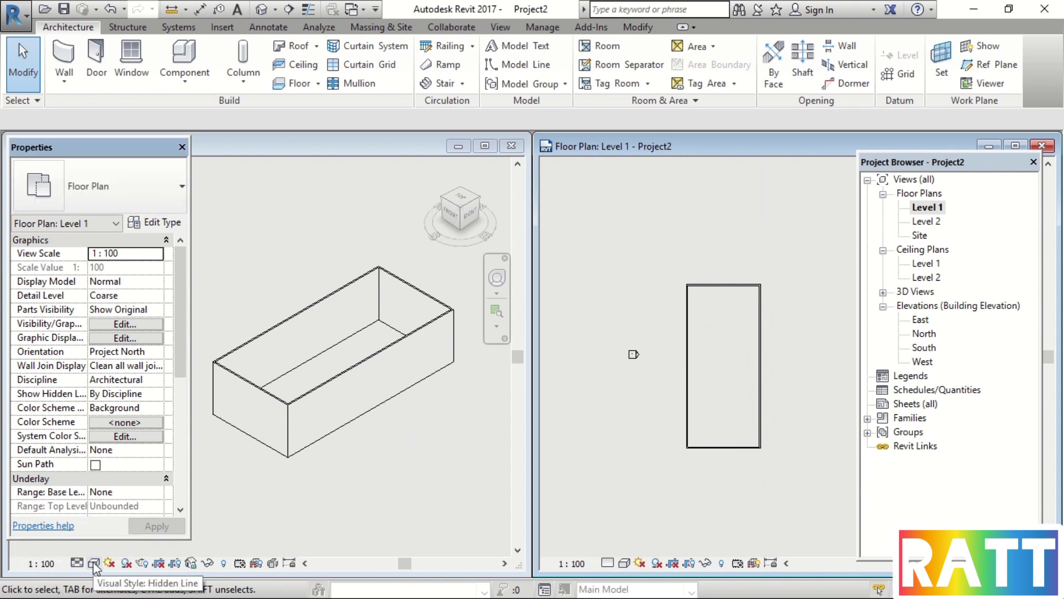
pyautogui.click(94, 562)
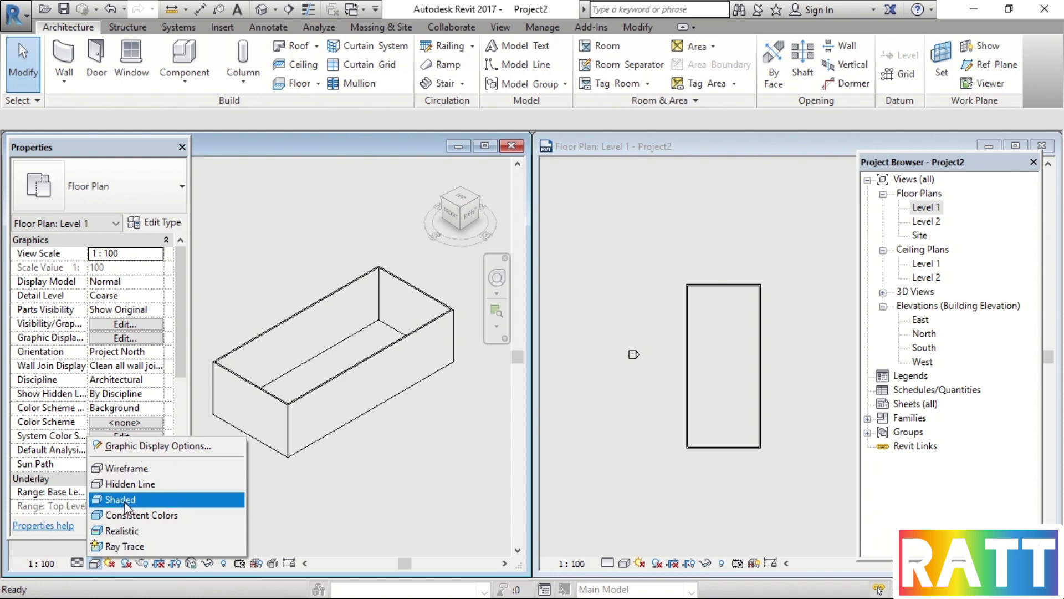
pyautogui.click(123, 531)
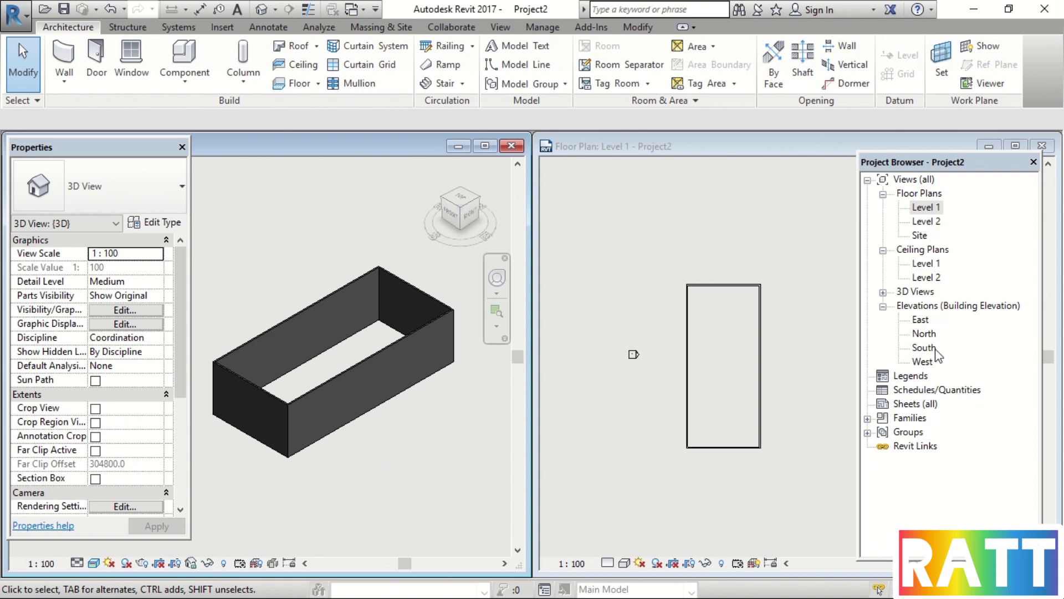
pyautogui.click(486, 146)
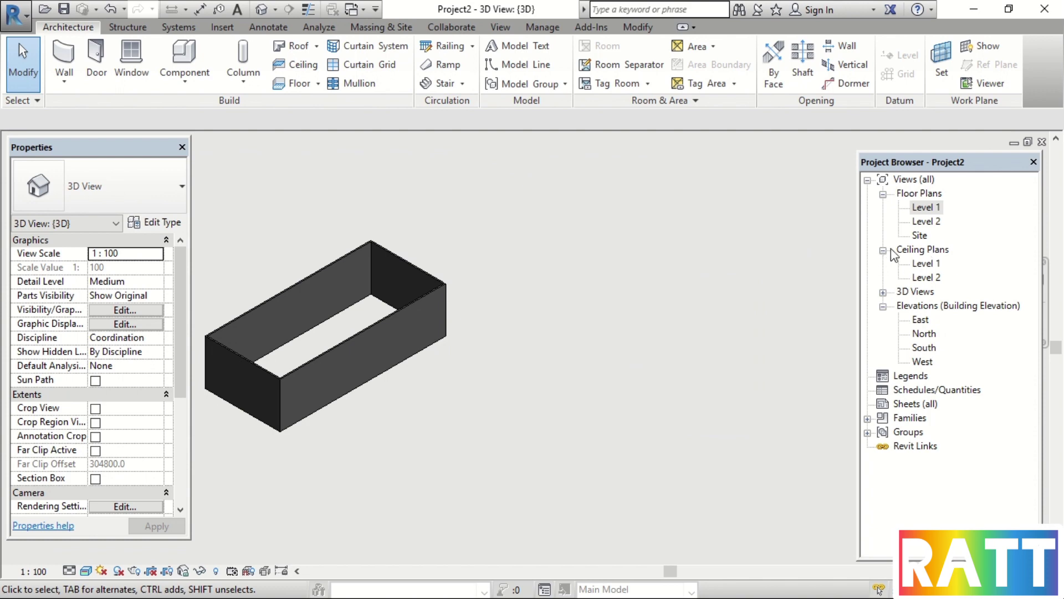
# Open the Level 2 floor plan and the East, North, South and West elevations from the Project Browser
pyautogui.doubleClick(925, 221)
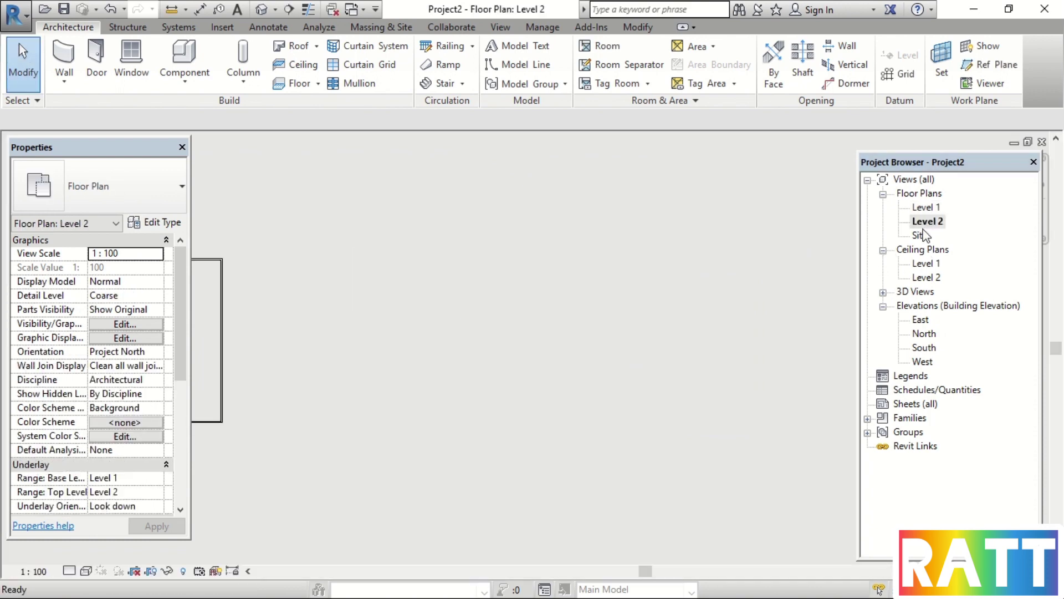
pyautogui.doubleClick(921, 319)
pyautogui.doubleClick(925, 334)
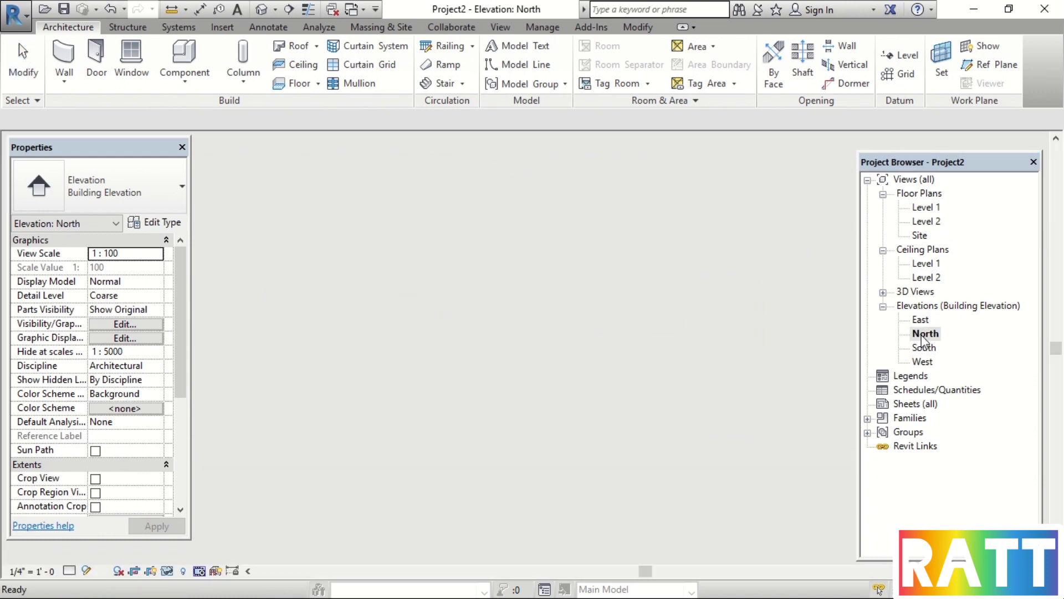
pyautogui.doubleClick(927, 349)
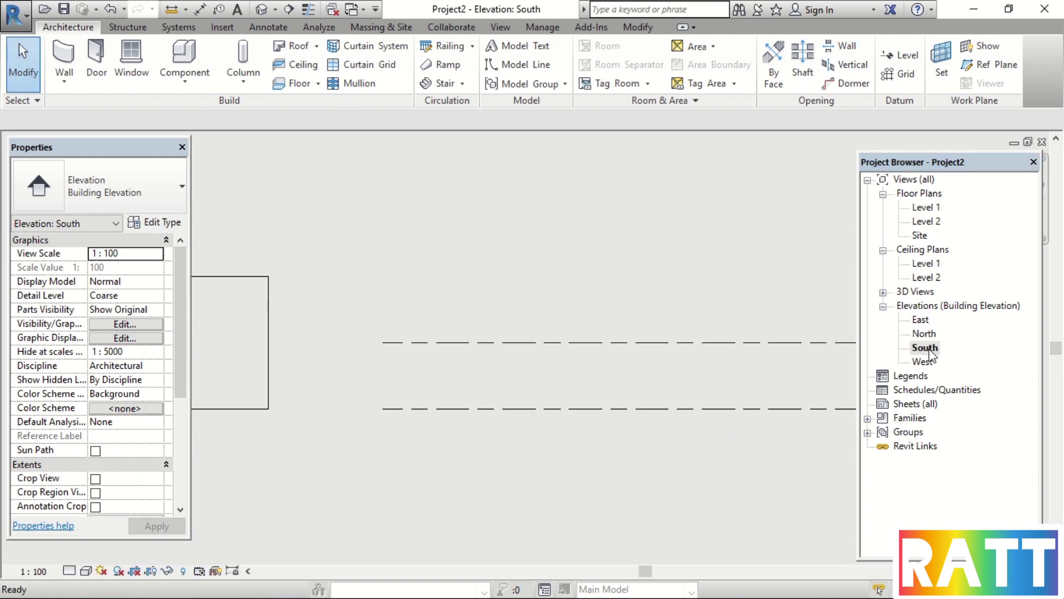
pyautogui.click(923, 362)
pyautogui.doubleClick(923, 362)
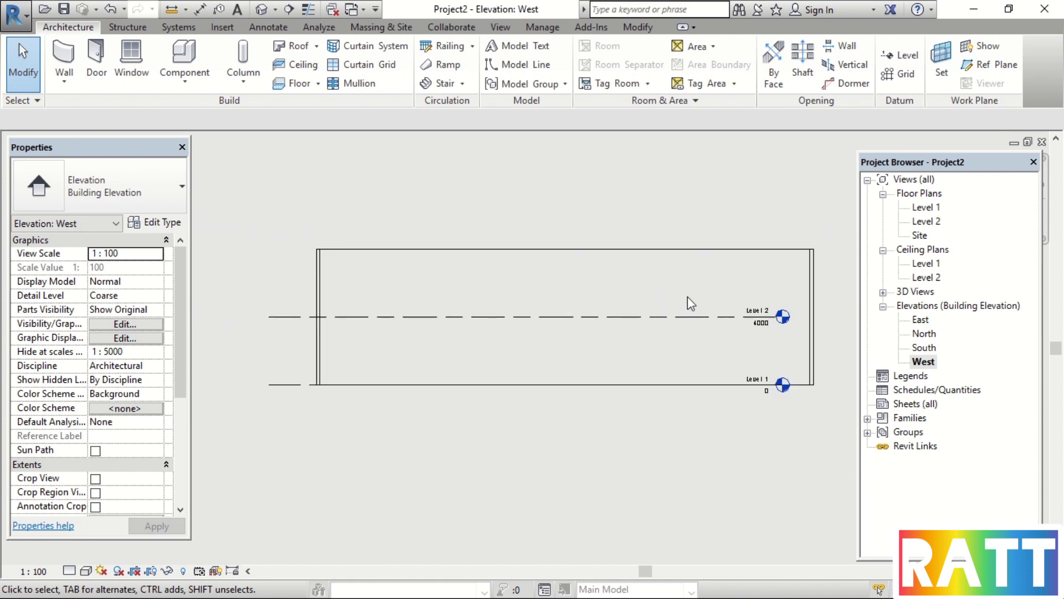
# Restore the views to separate windows and tile all open views side by side
pyautogui.click(1029, 143)
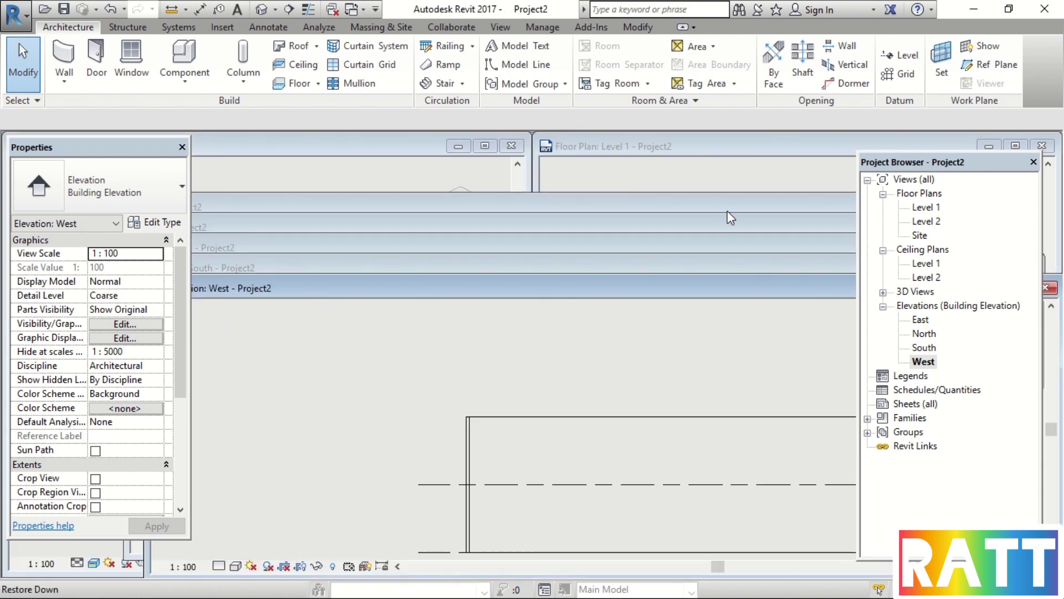
pyautogui.click(488, 206)
pyautogui.click(408, 161)
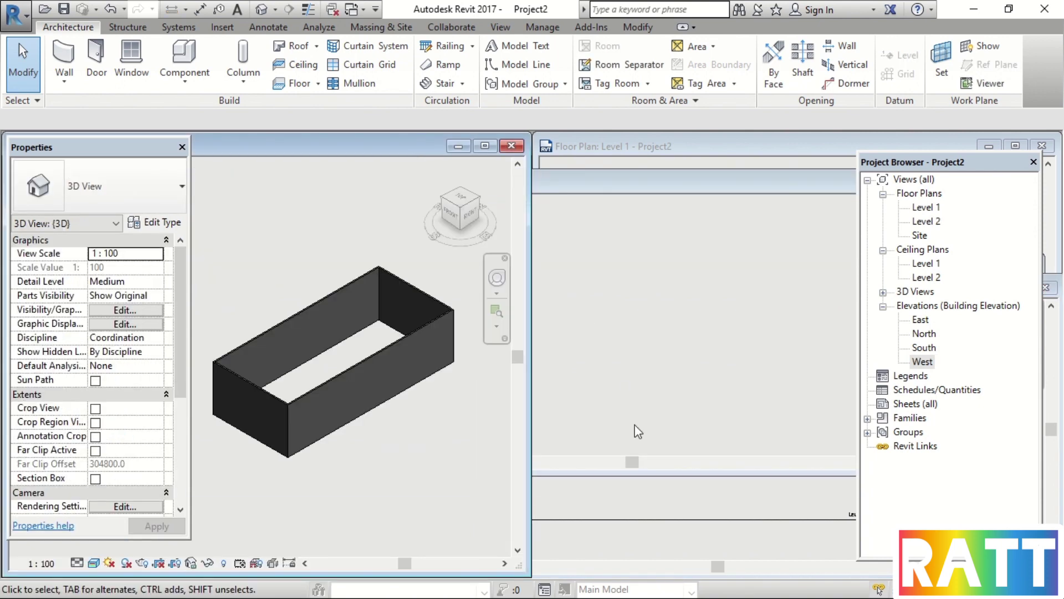
pyautogui.click(639, 430)
pyautogui.press('t')
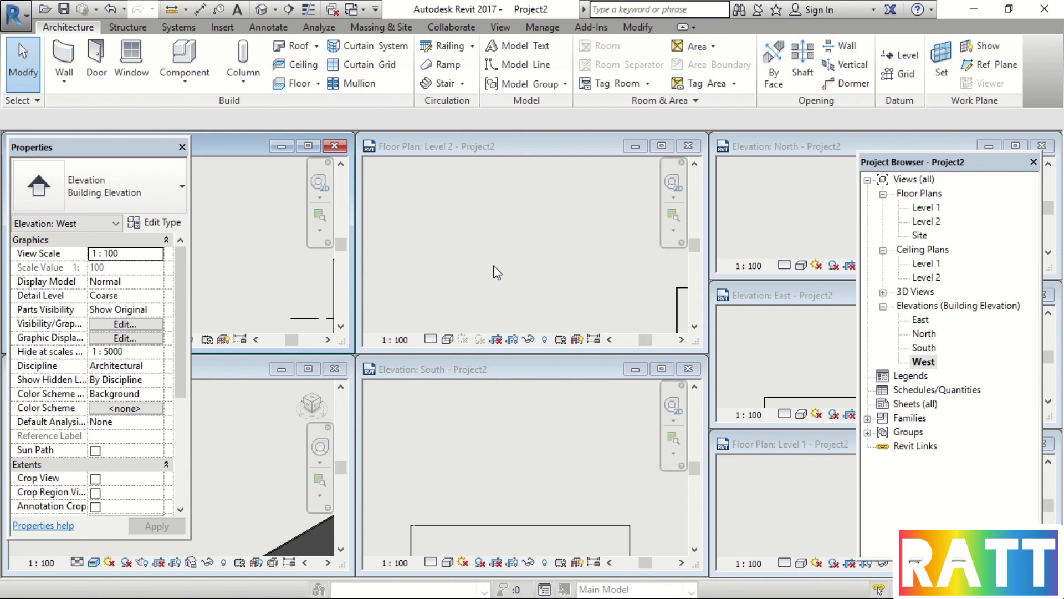
# Open the Level 1 floor plan and close all hidden windows so only it remains
pyautogui.click(308, 145)
pyautogui.doubleClick(926, 209)
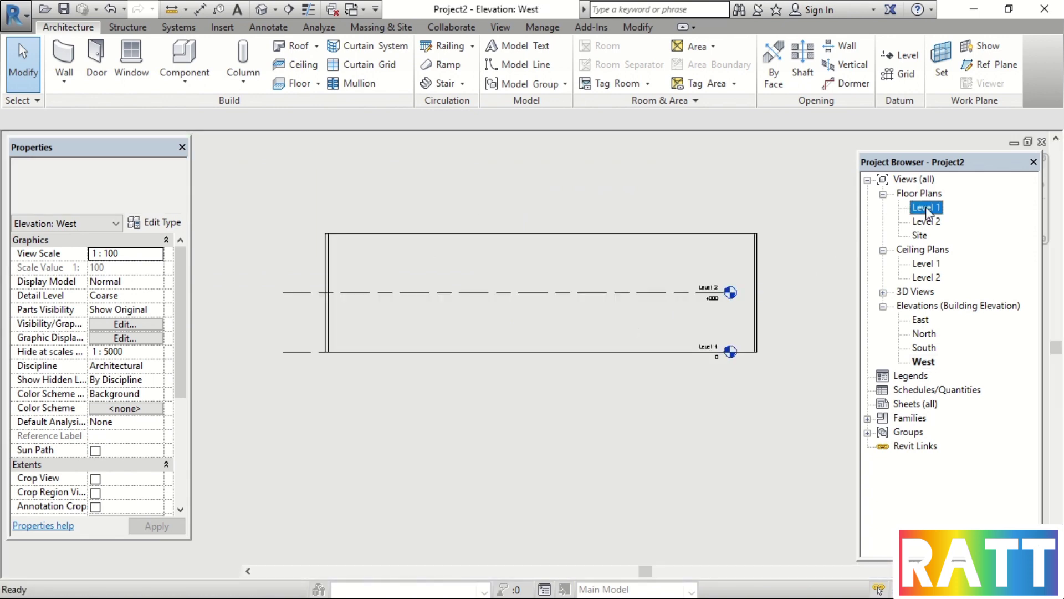
pyautogui.scroll(-3, 638, 344)
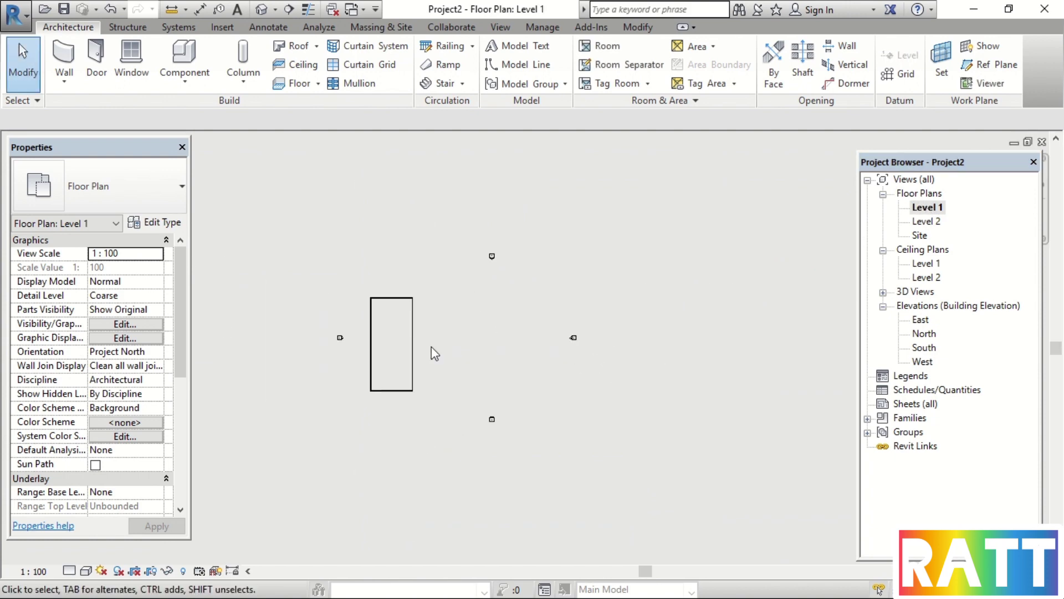
pyautogui.scroll(2, 438, 352)
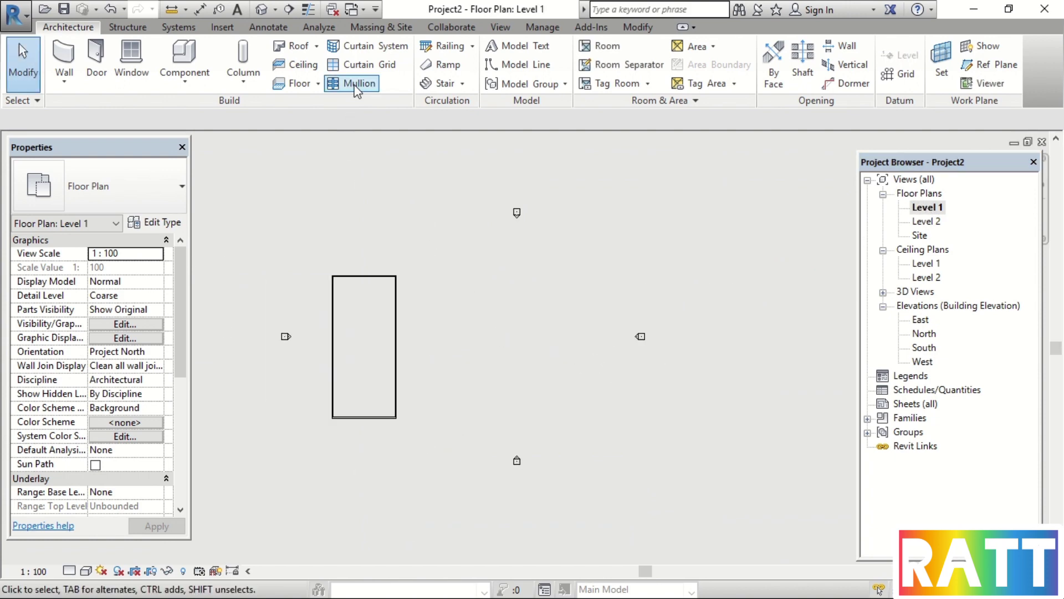
pyautogui.click(332, 9)
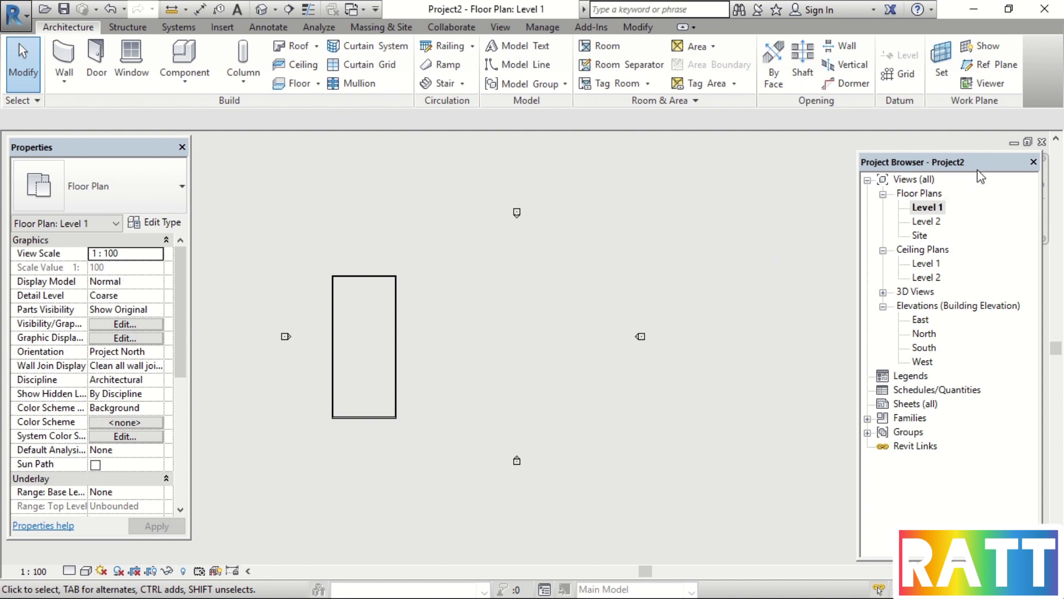
# Float the Level 1 plan window, move it to the centre, then maximize it again
pyautogui.click(1028, 143)
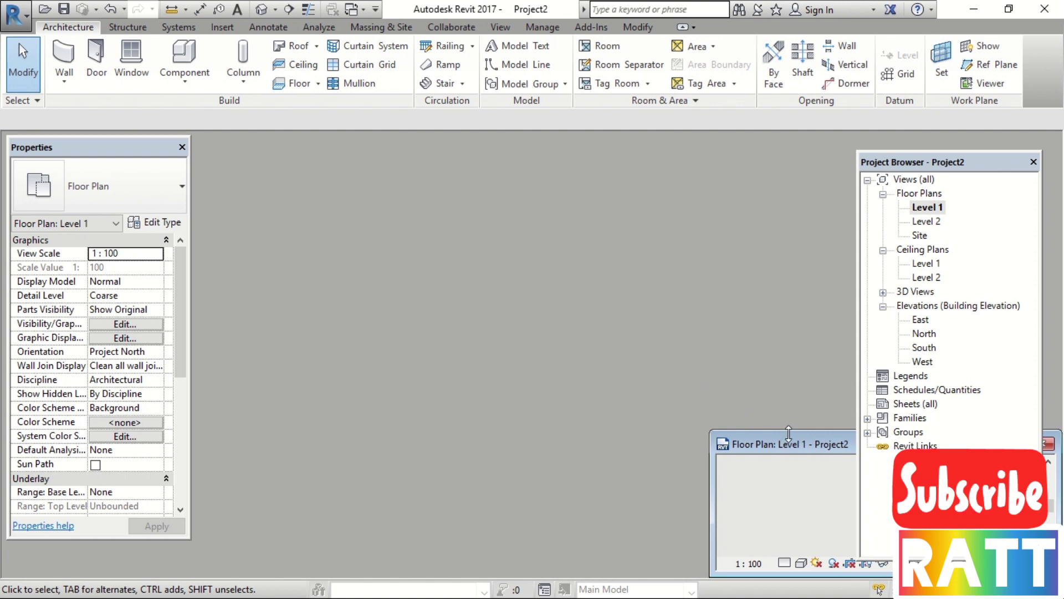
pyautogui.moveTo(789, 444); pyautogui.dragTo(443, 333)
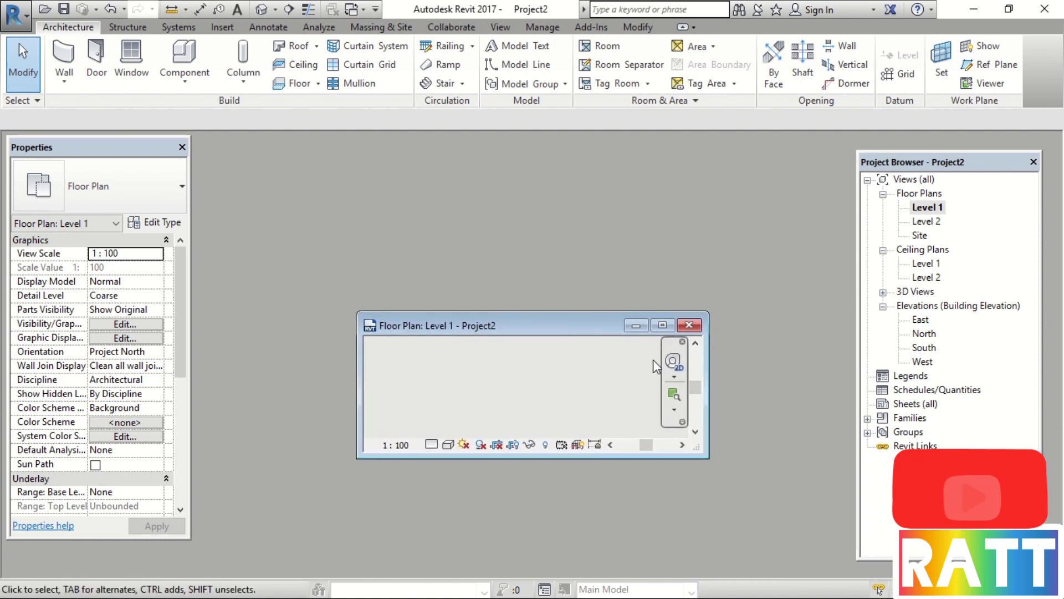
pyautogui.click(663, 326)
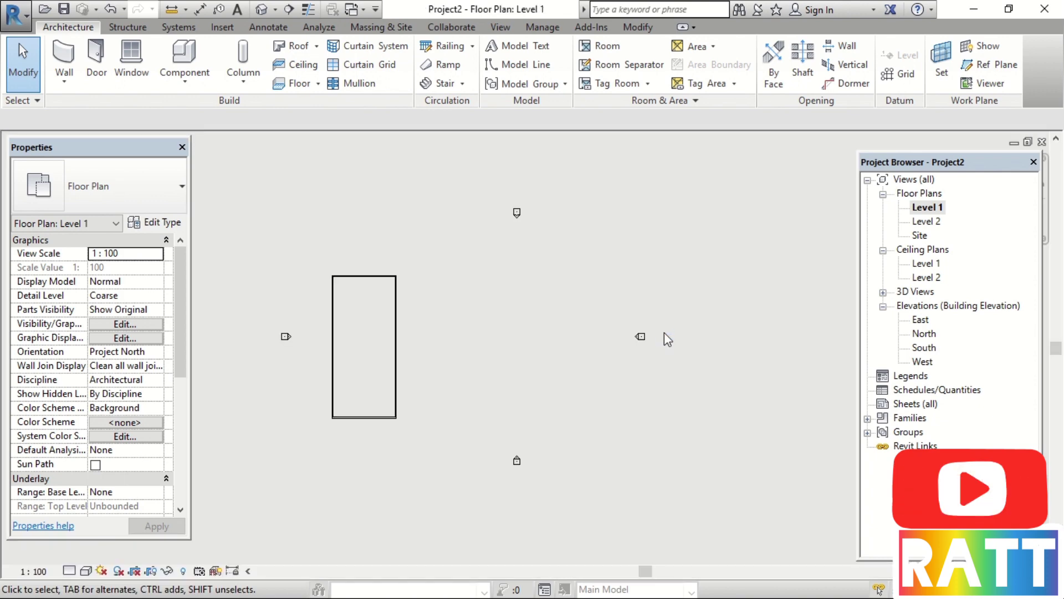